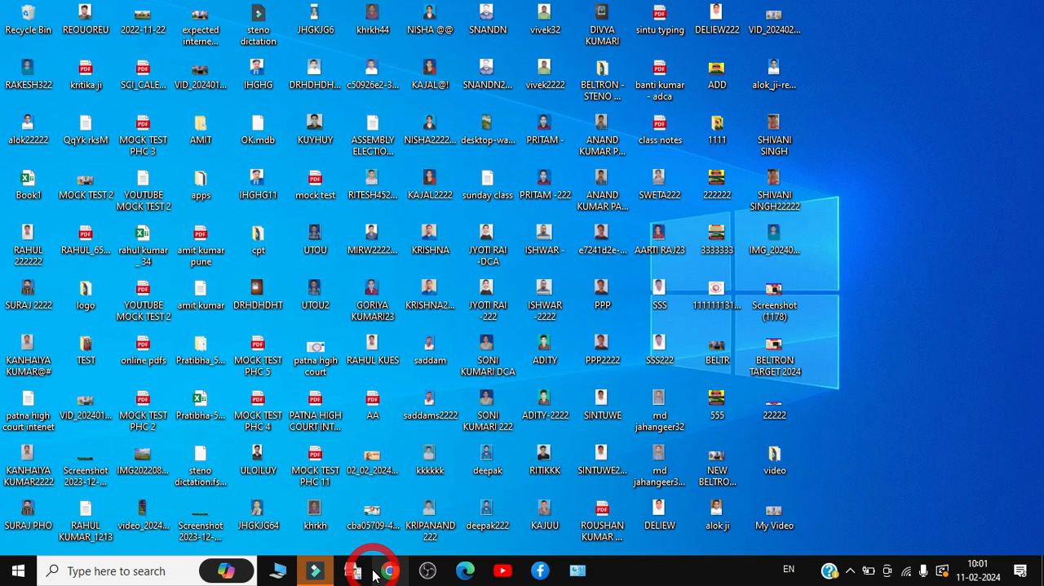
Find Word through the Windows search and launch it
click(10, 571)
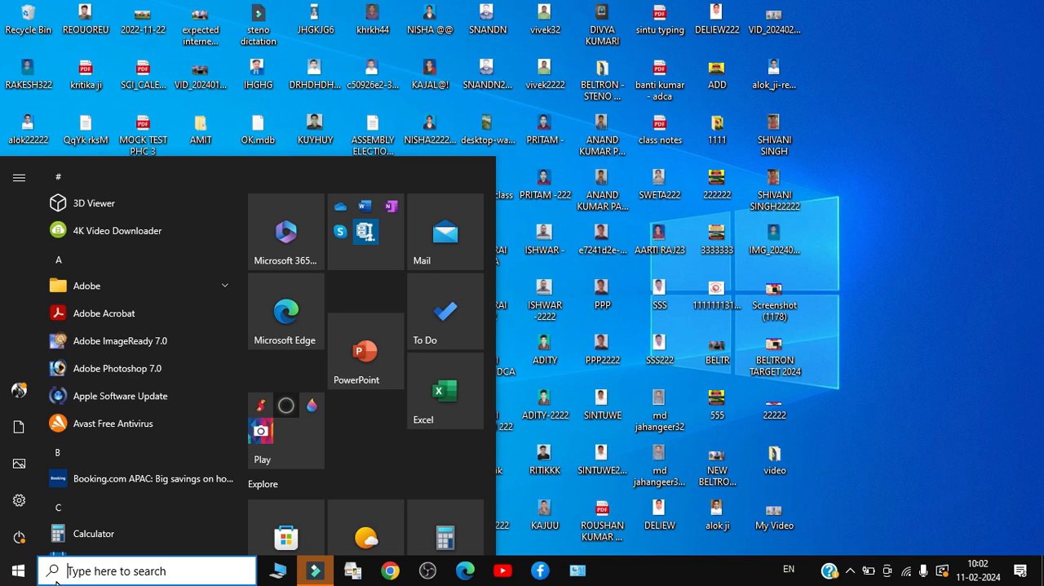
click(117, 572)
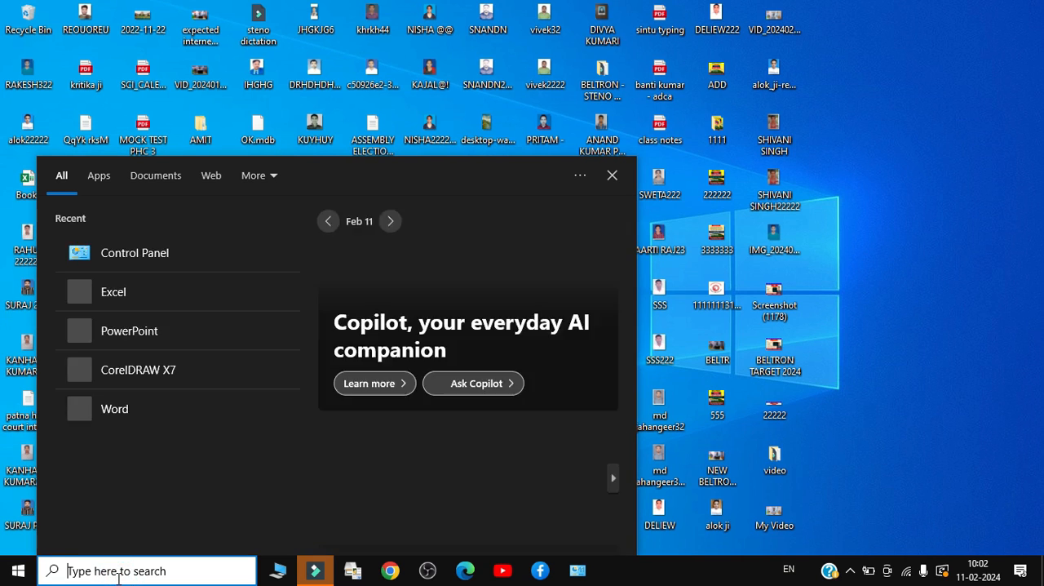
text(word)
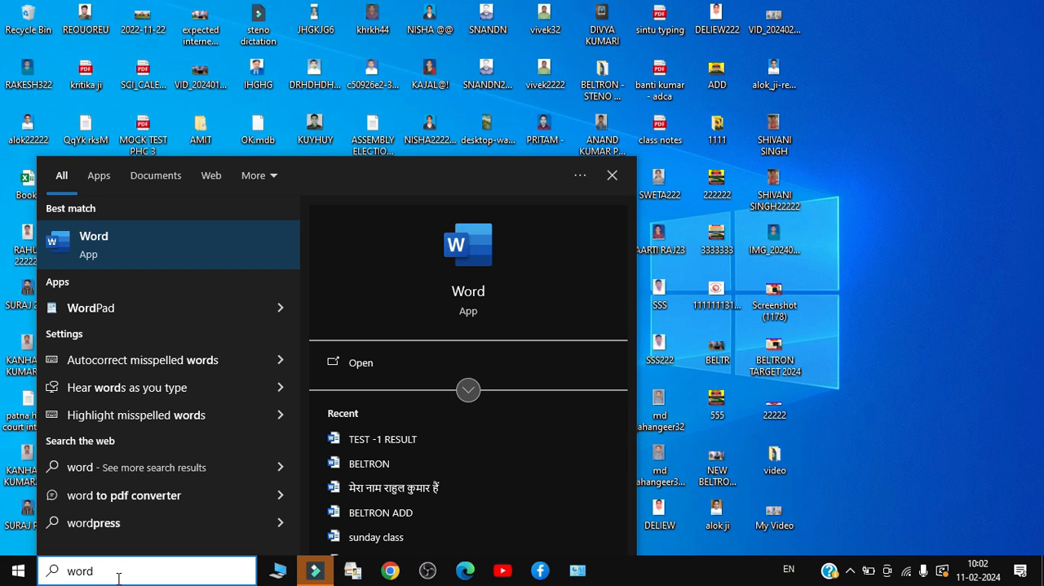
key(Return)
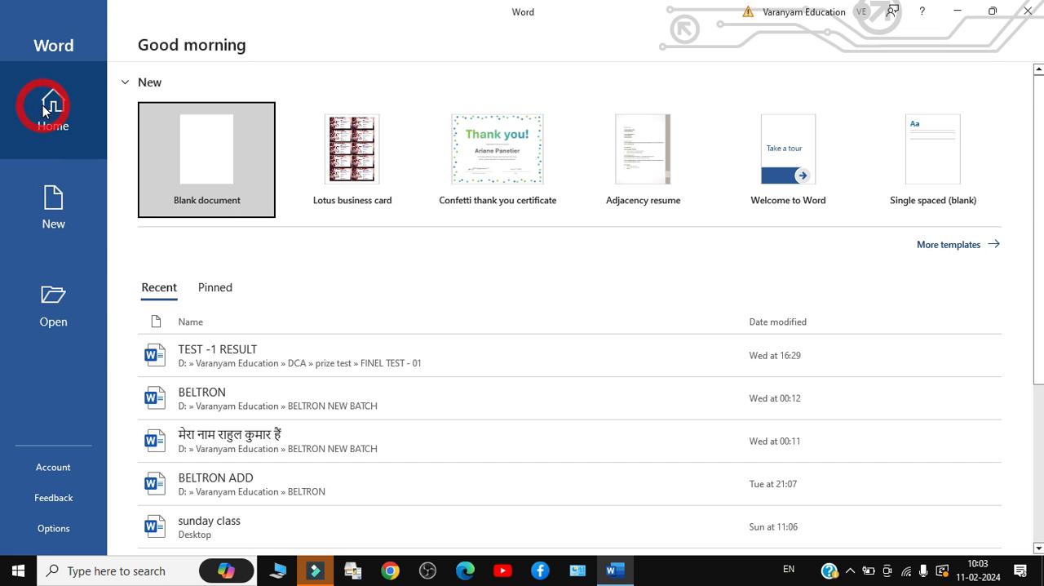
Look over the options for new and existing documents, and create a blank document
click(53, 192)
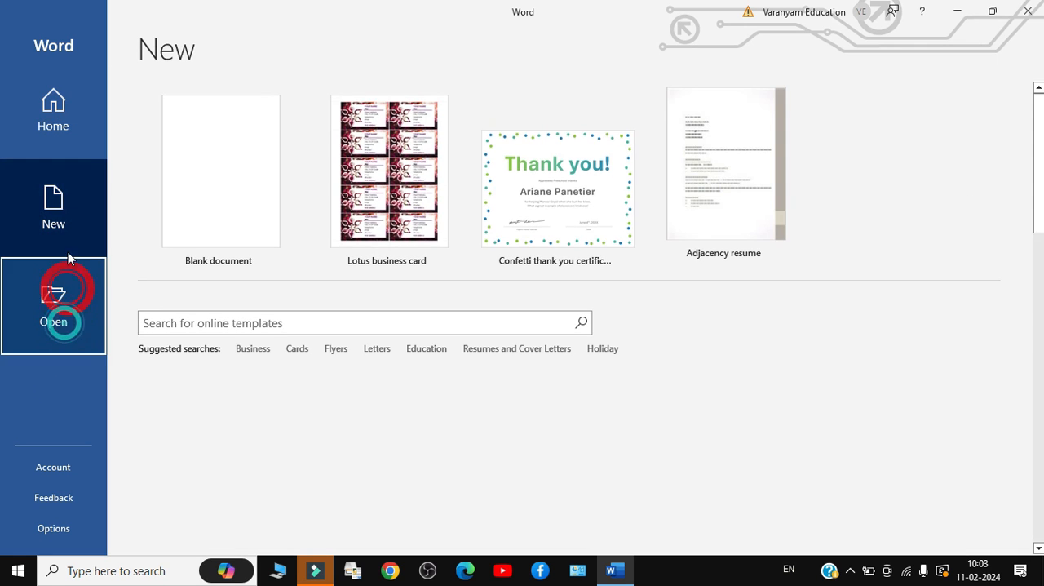
click(41, 300)
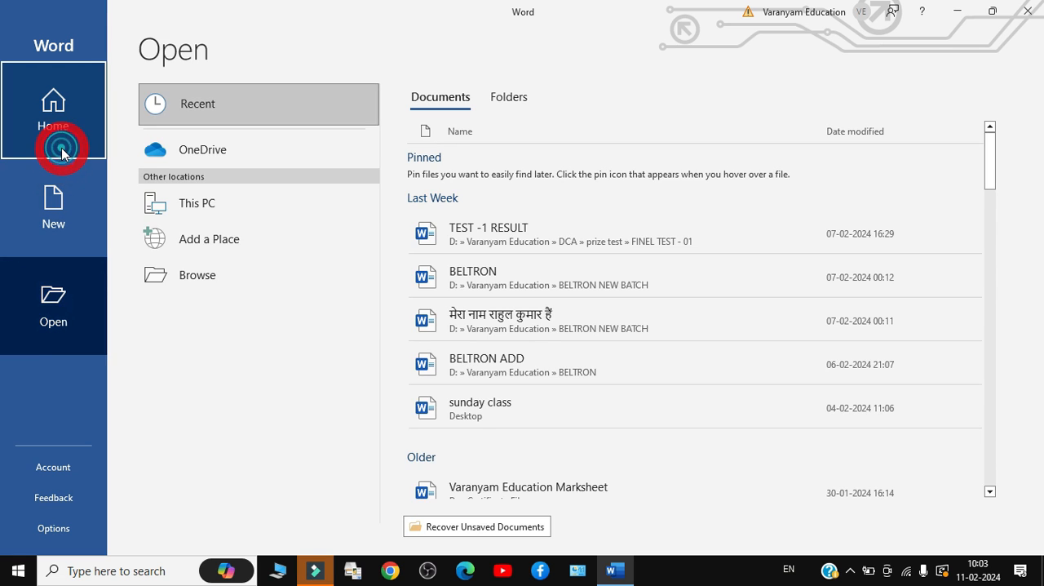
click(62, 154)
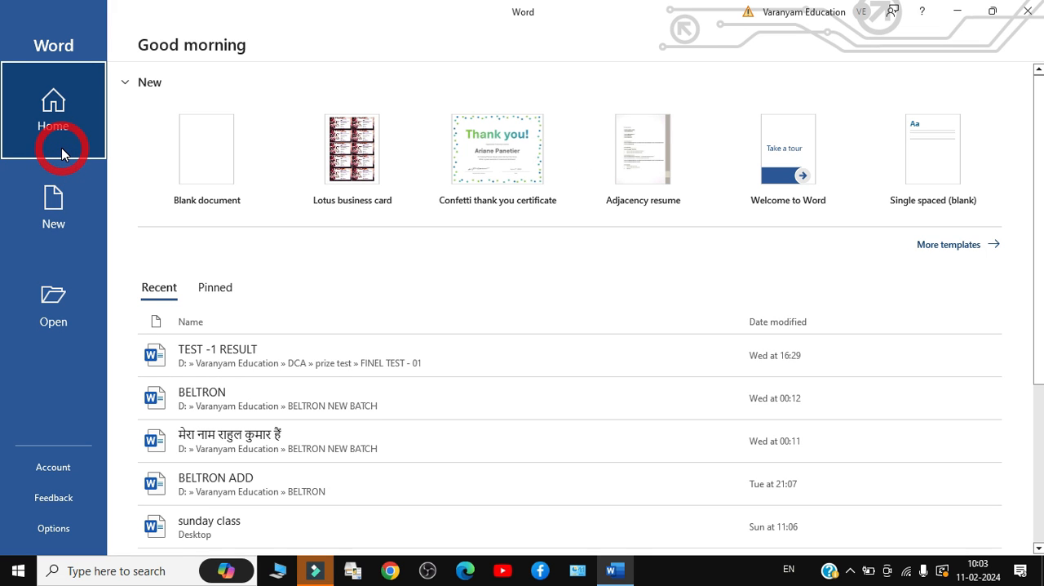
click(208, 171)
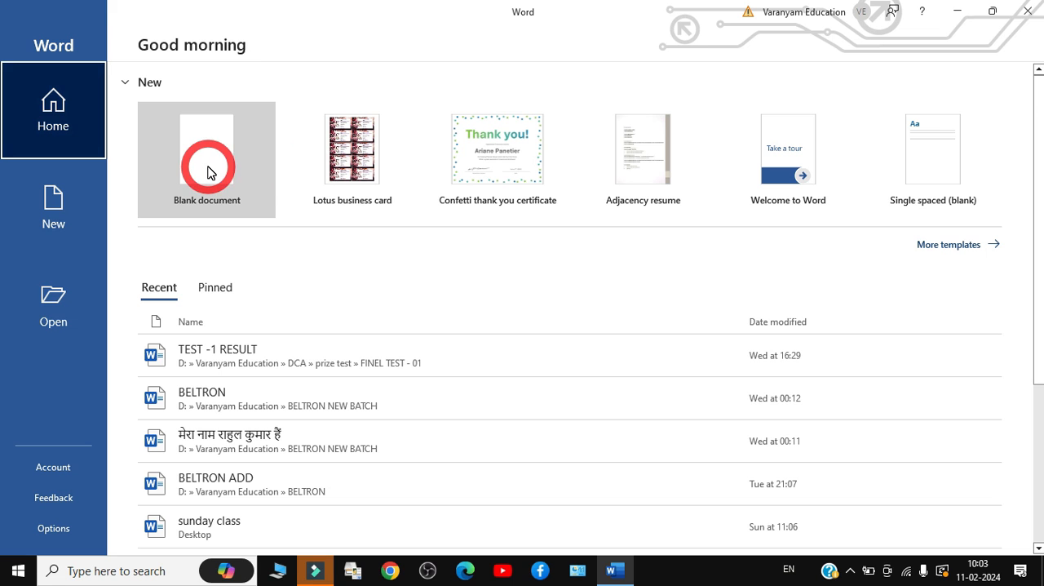
click(208, 172)
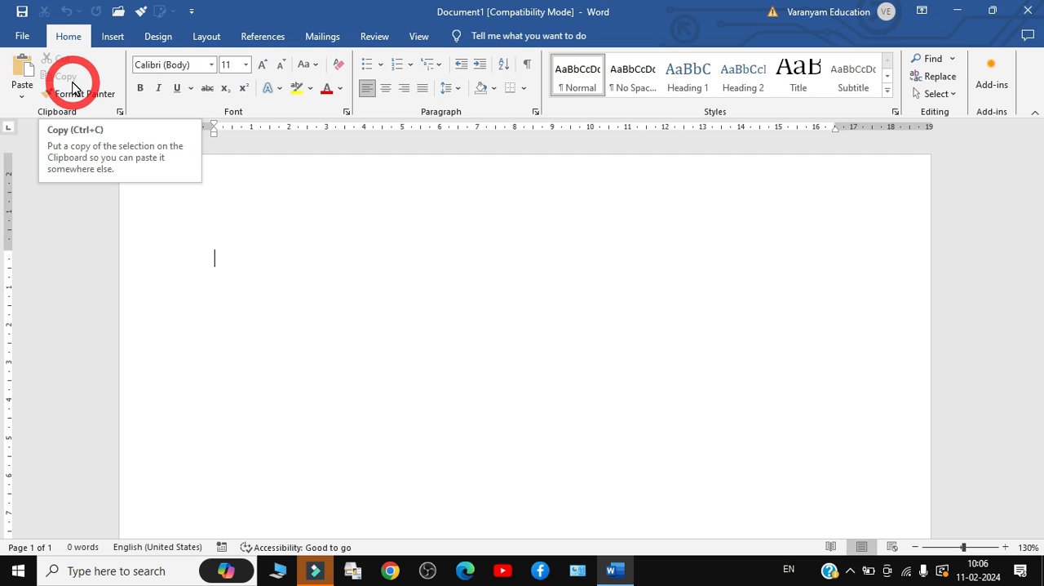
Examine the commands for references, mailings and reviewing, along with the file management start page
click(274, 36)
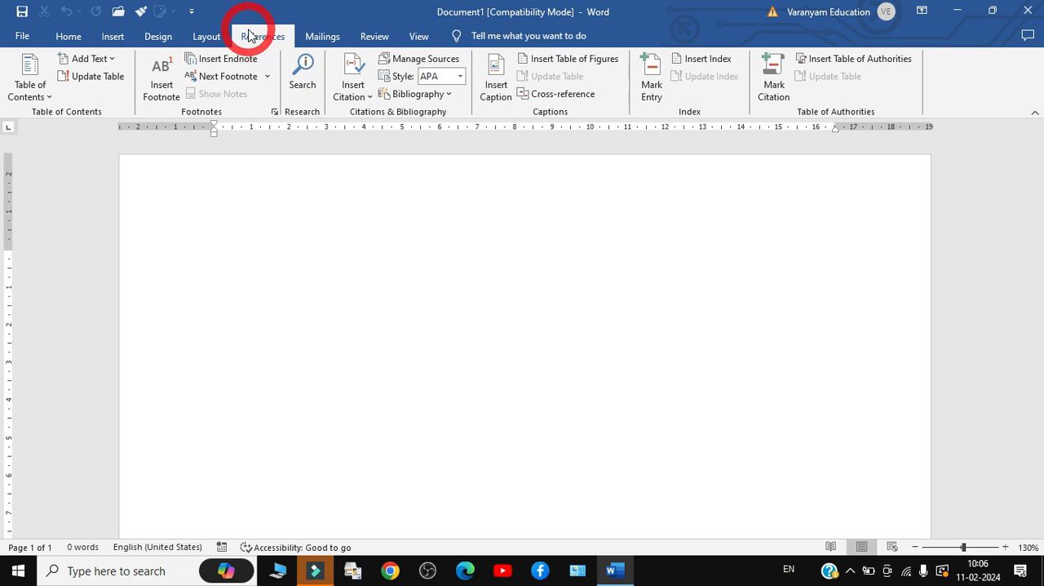
click(320, 41)
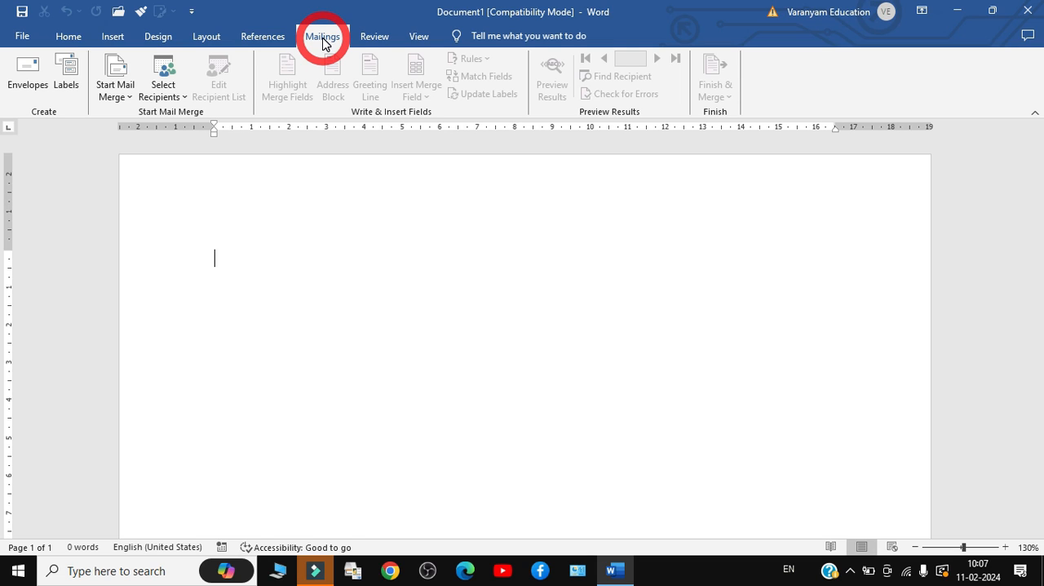
click(368, 39)
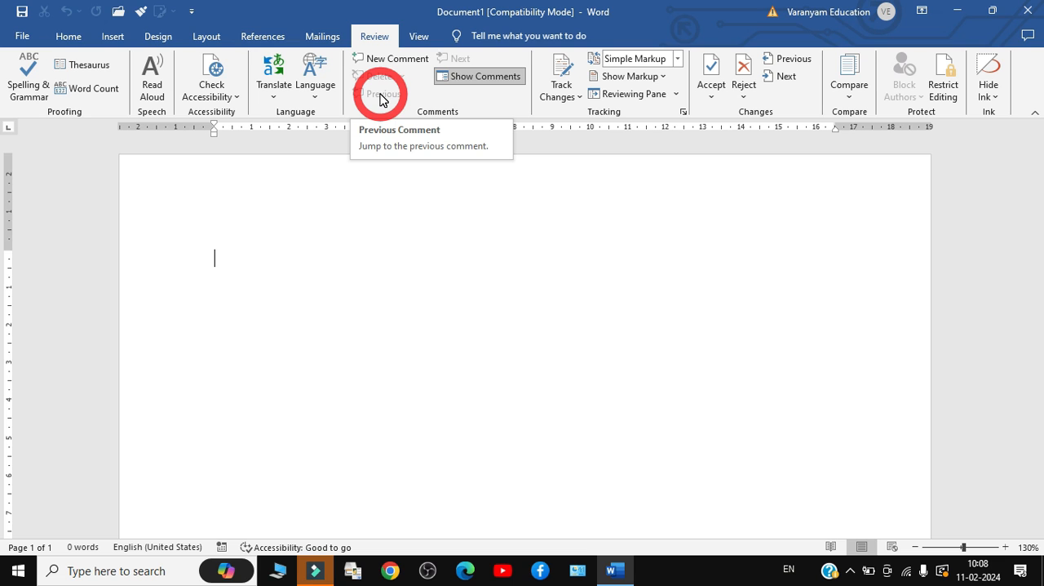
click(21, 36)
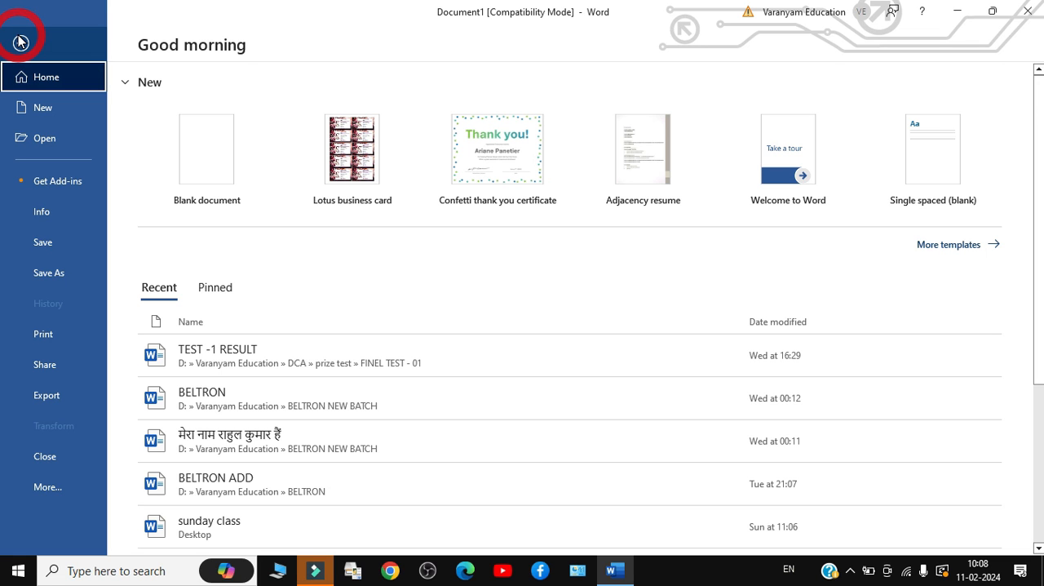
click(20, 41)
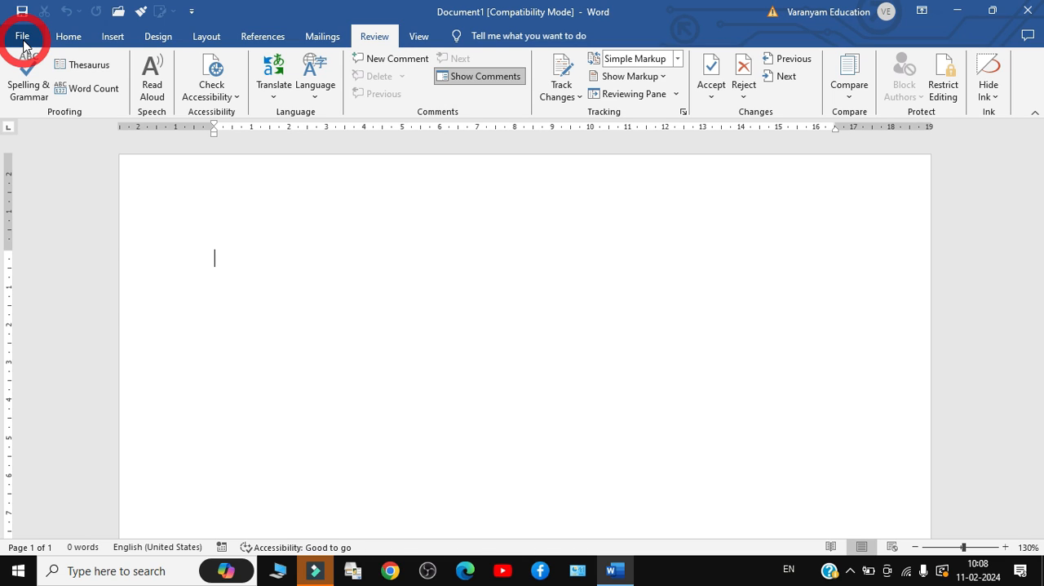
click(23, 37)
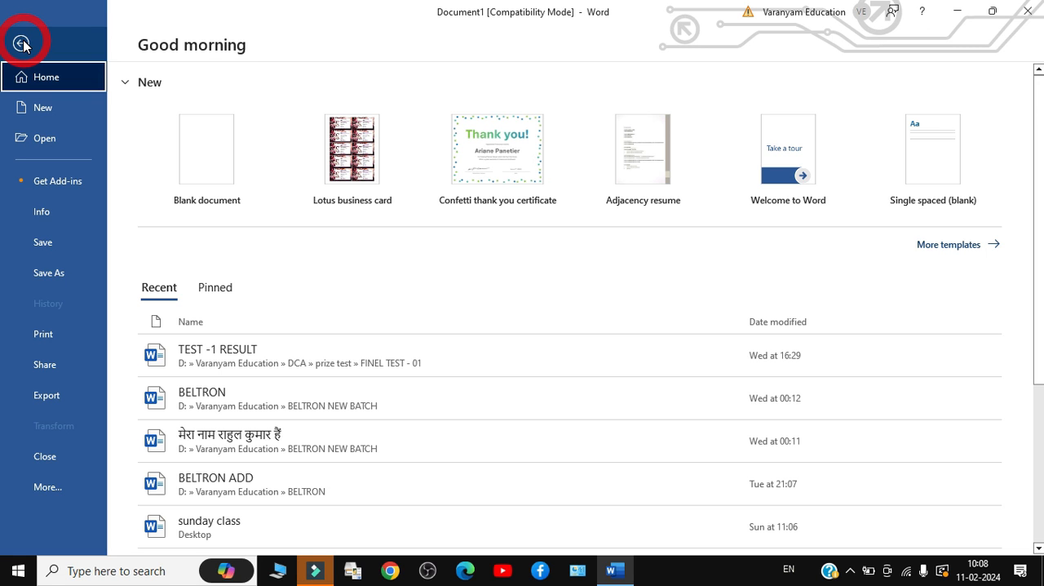
click(22, 43)
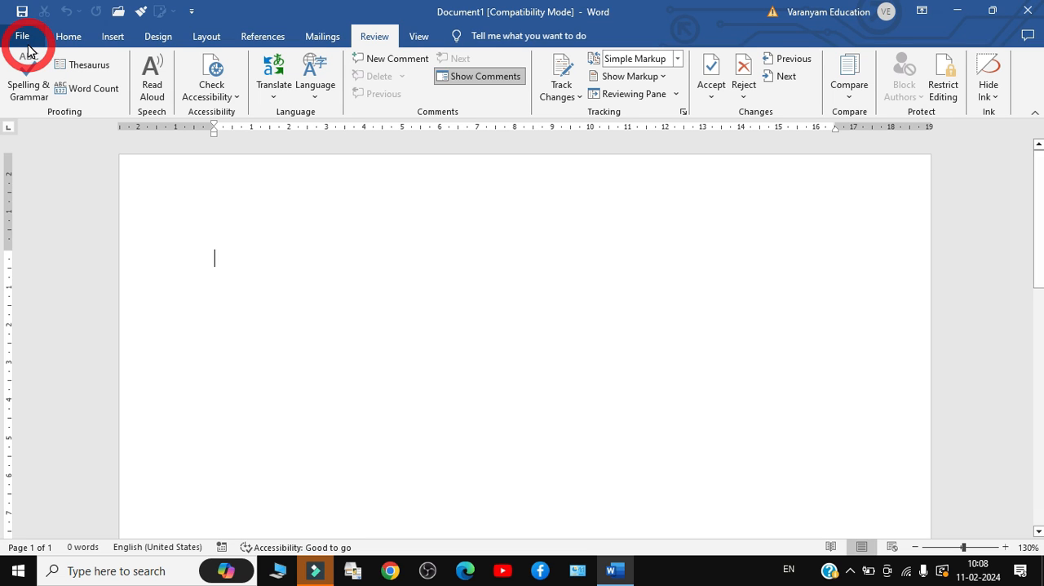
click(23, 36)
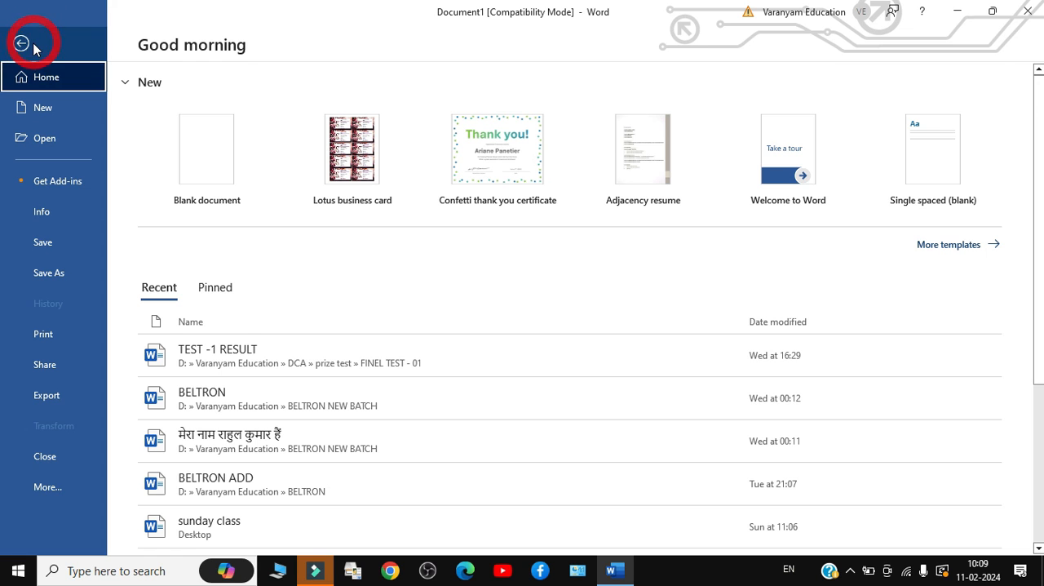
click(20, 43)
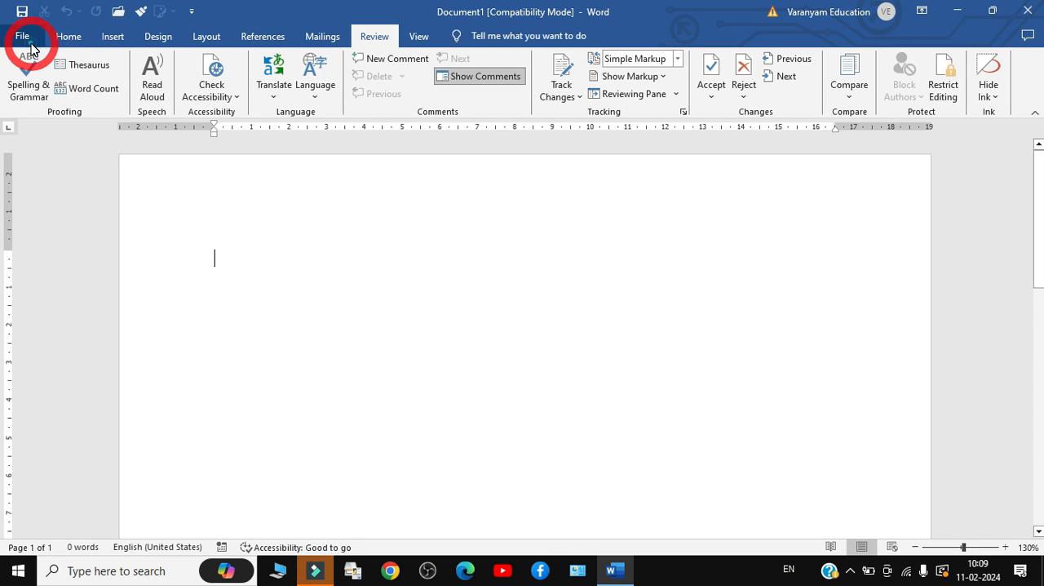
Examine the file options for creating, opening, document info, saving, printing, sharing and exporting, and return to the document
click(29, 42)
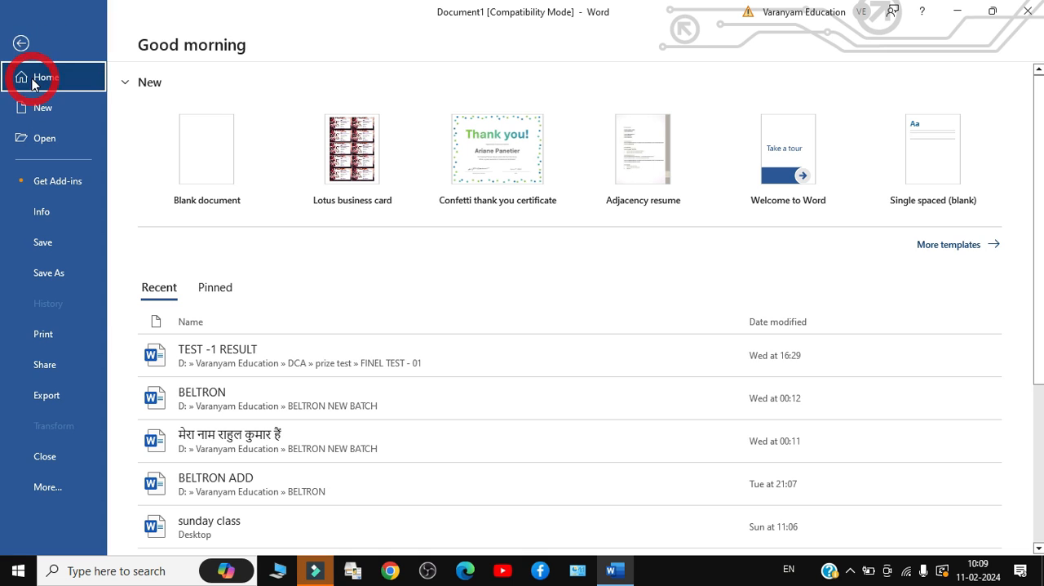
click(45, 107)
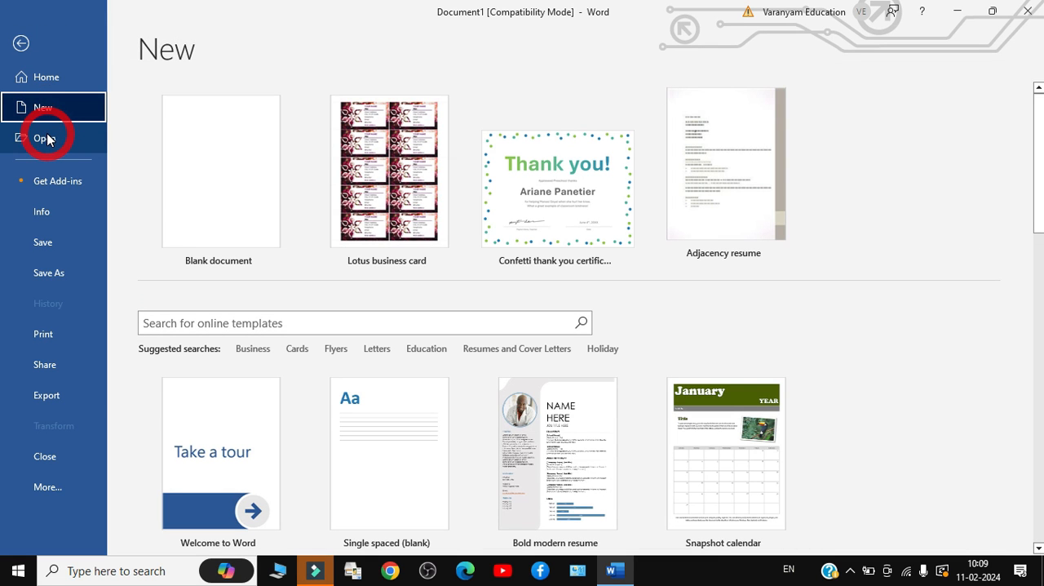
click(47, 139)
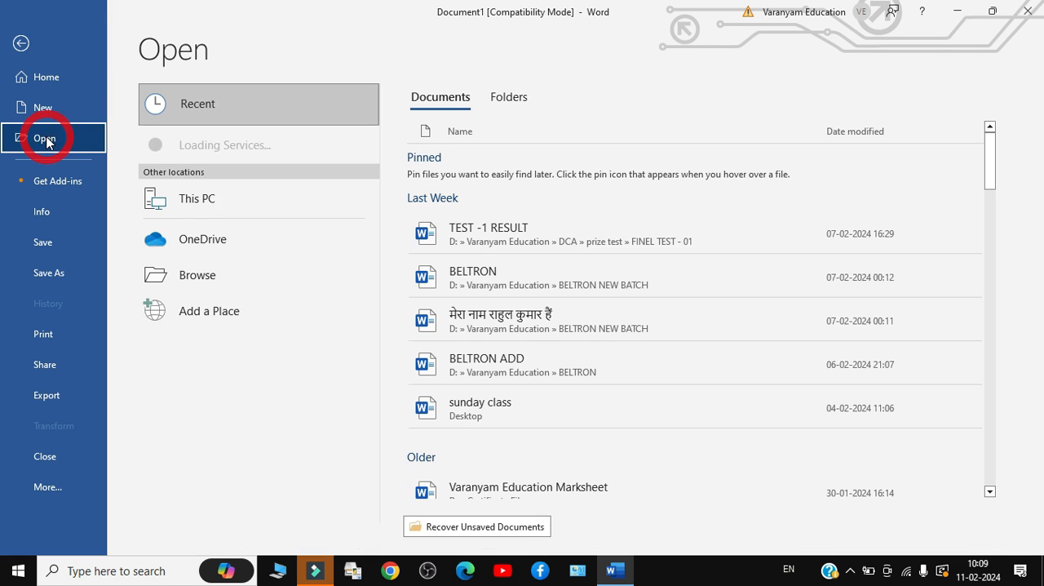
click(40, 212)
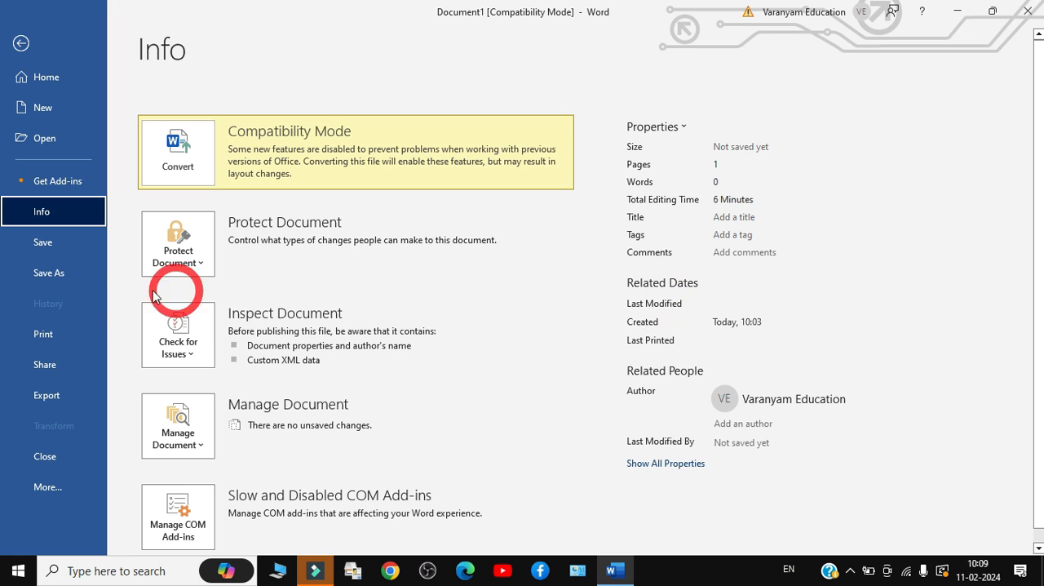
click(59, 255)
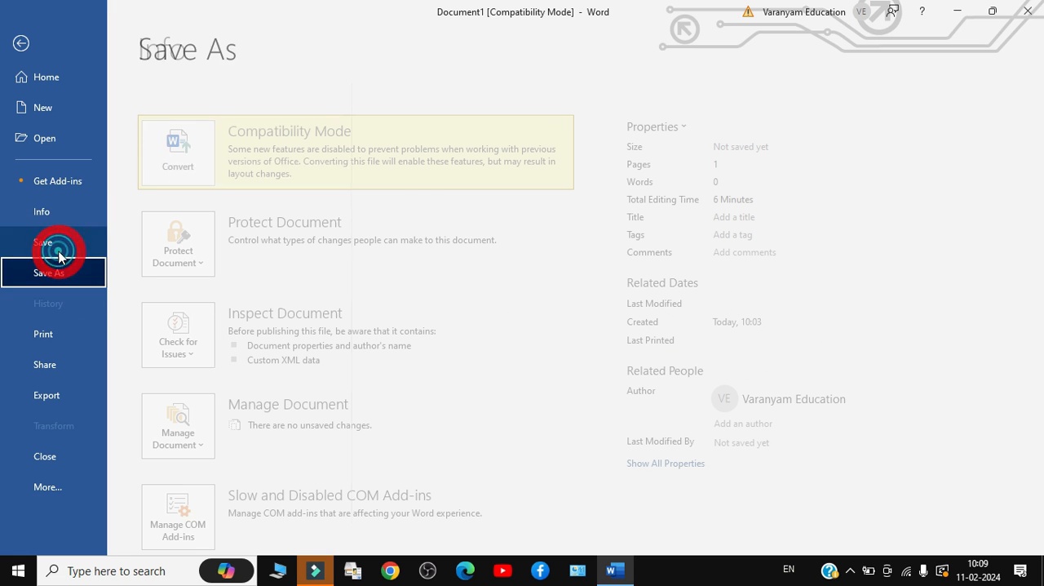
click(53, 337)
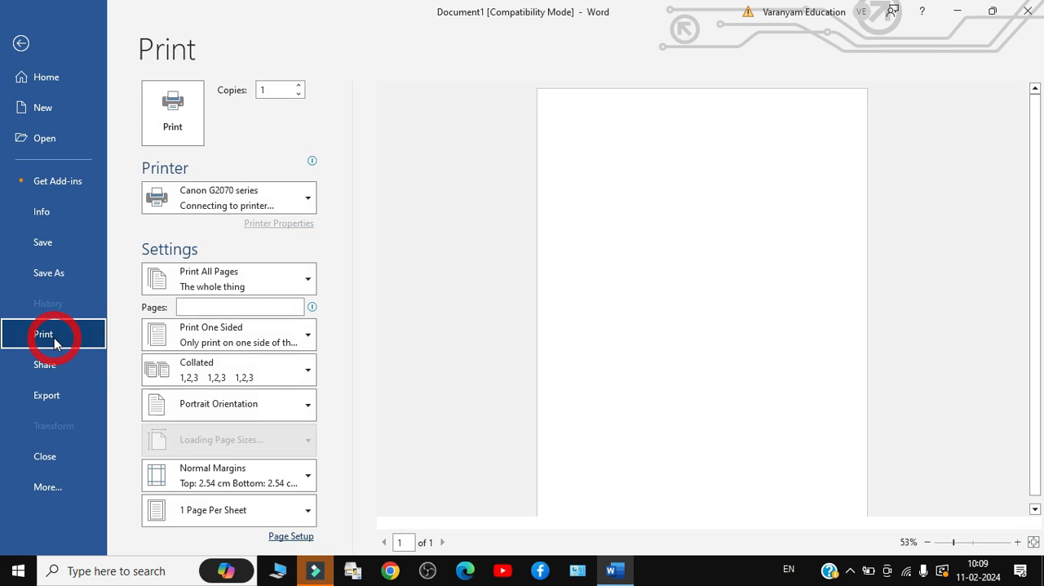
click(54, 366)
click(52, 397)
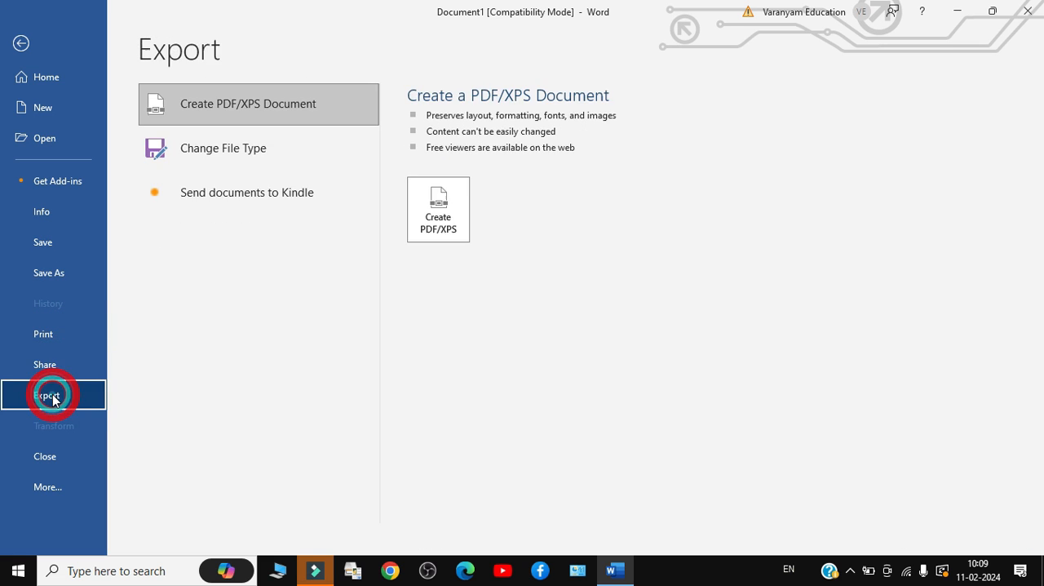
click(47, 364)
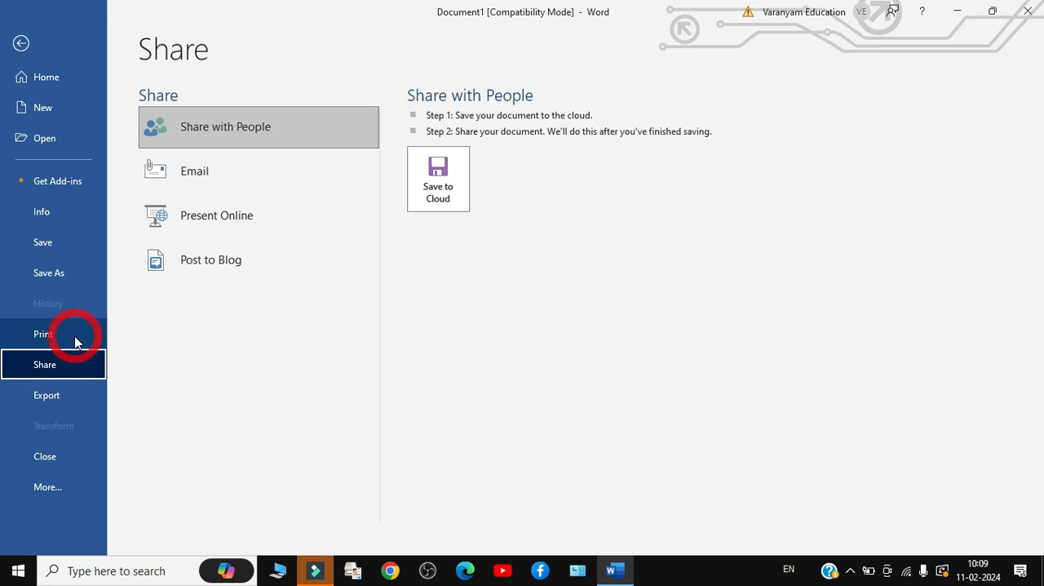
click(63, 398)
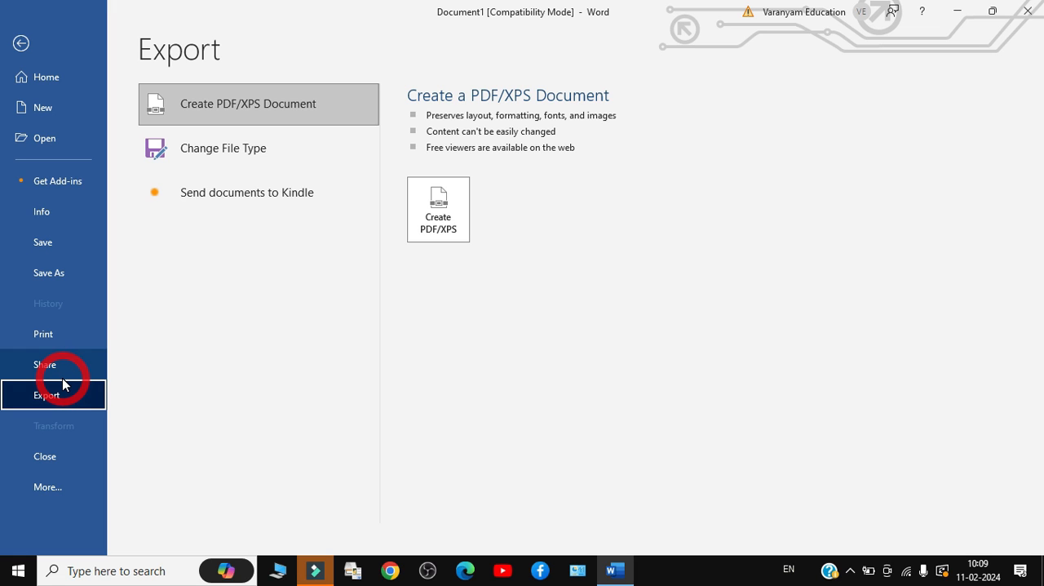
click(37, 42)
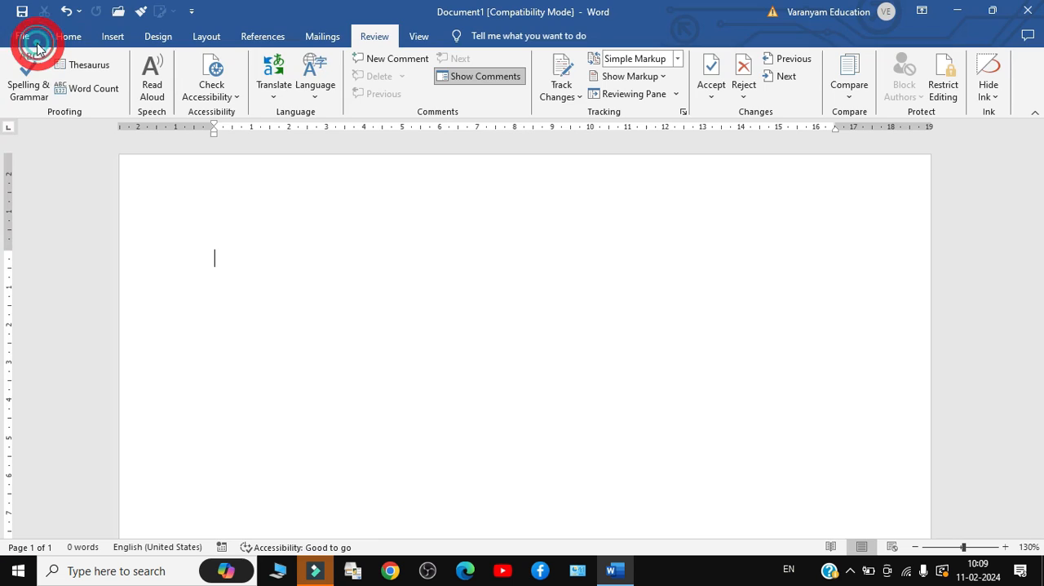
click(59, 39)
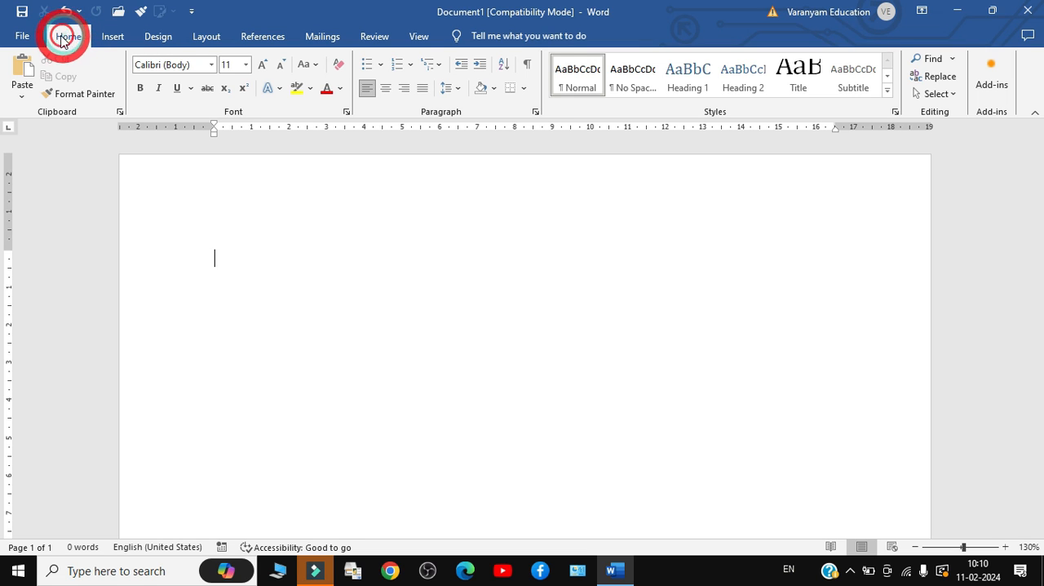
click(22, 39)
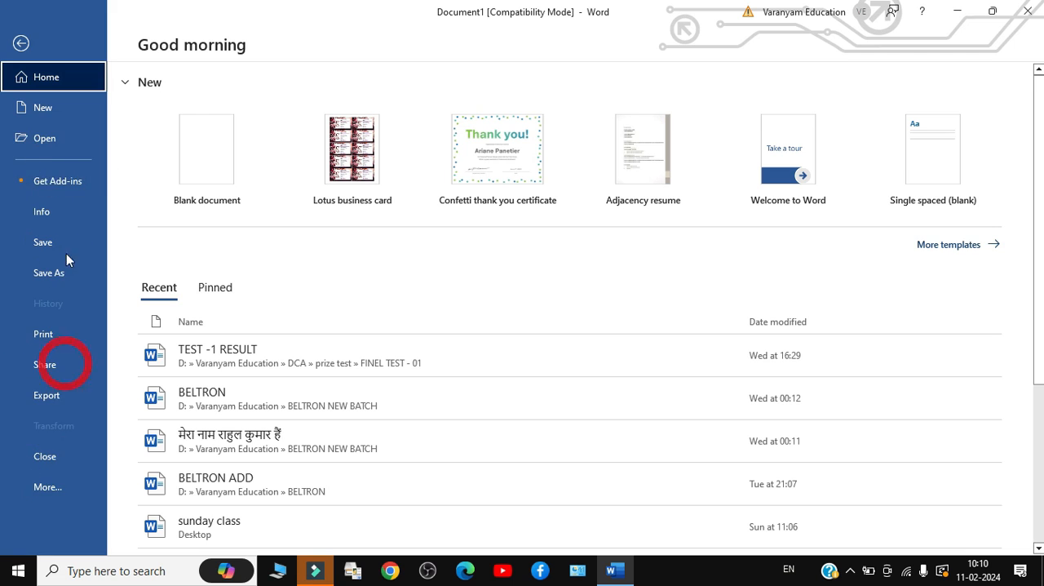
click(22, 42)
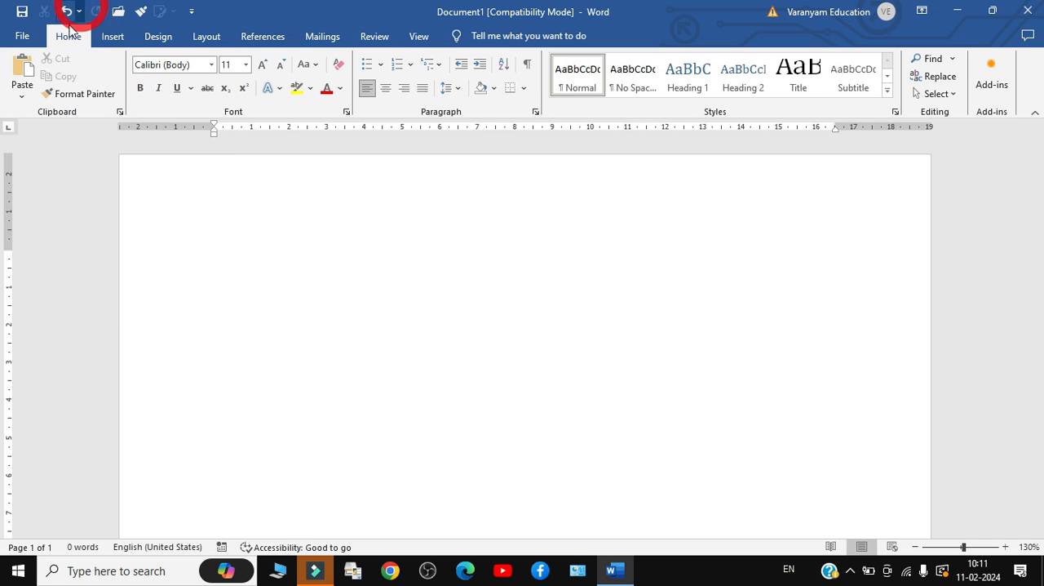
click(104, 45)
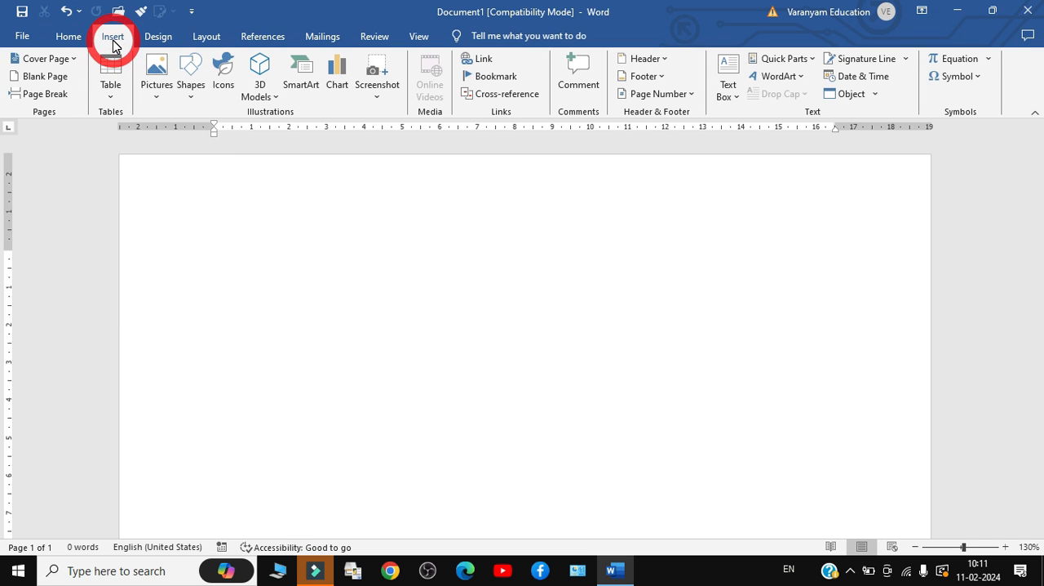
Fill the blank document with sample paragraphs generated by the =rand() function
click(70, 38)
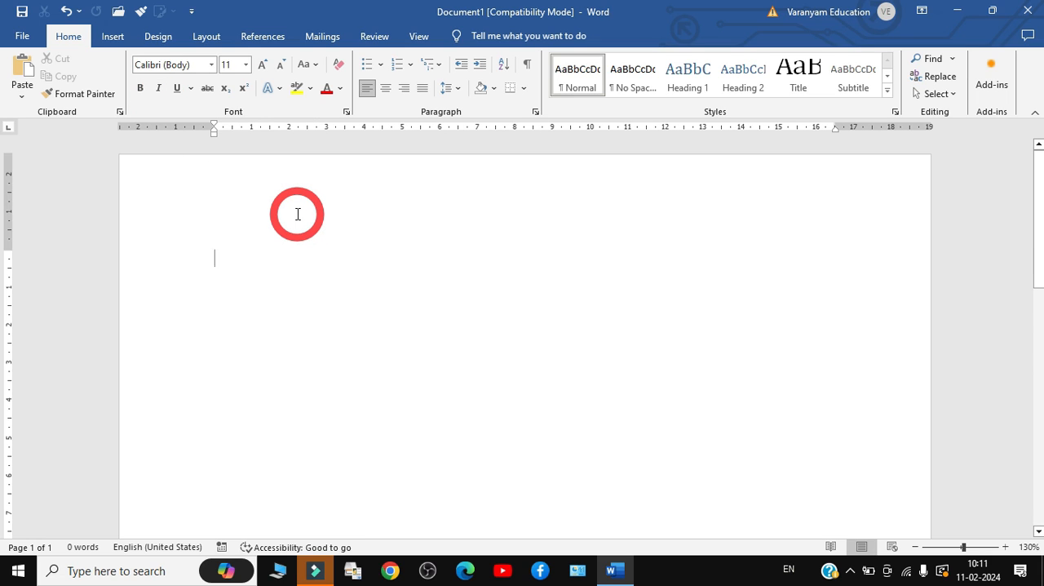
text(=rand)
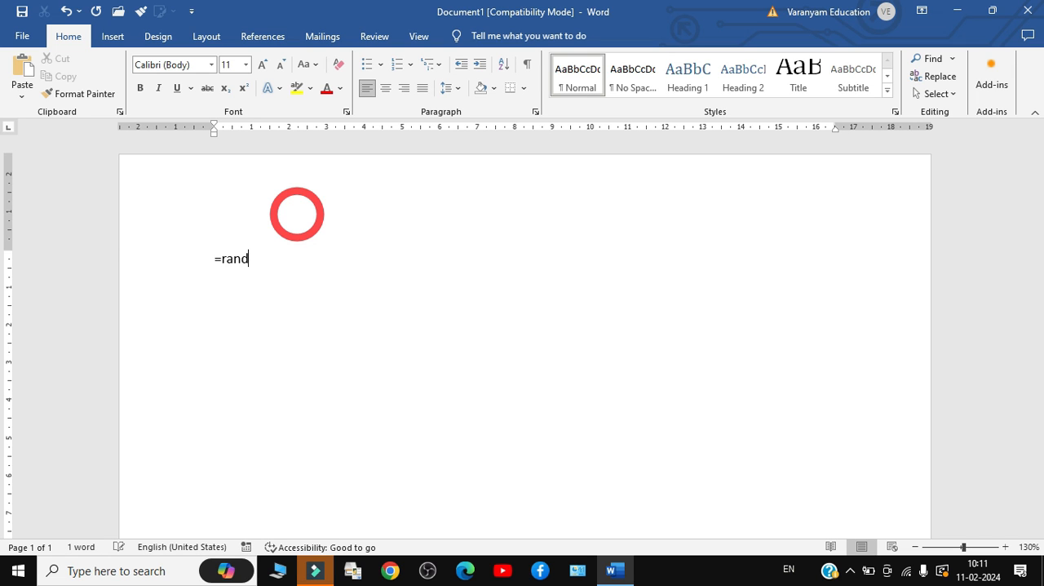
text(())
key(Return)
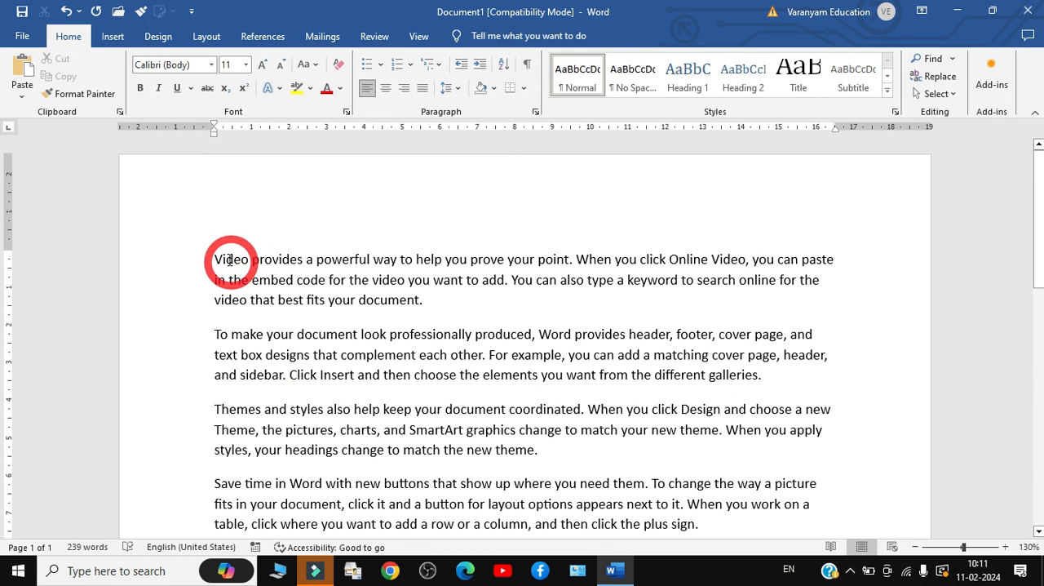
Make the first paragraph, starting with "Video provides", bold
drag(214, 259, 447, 304)
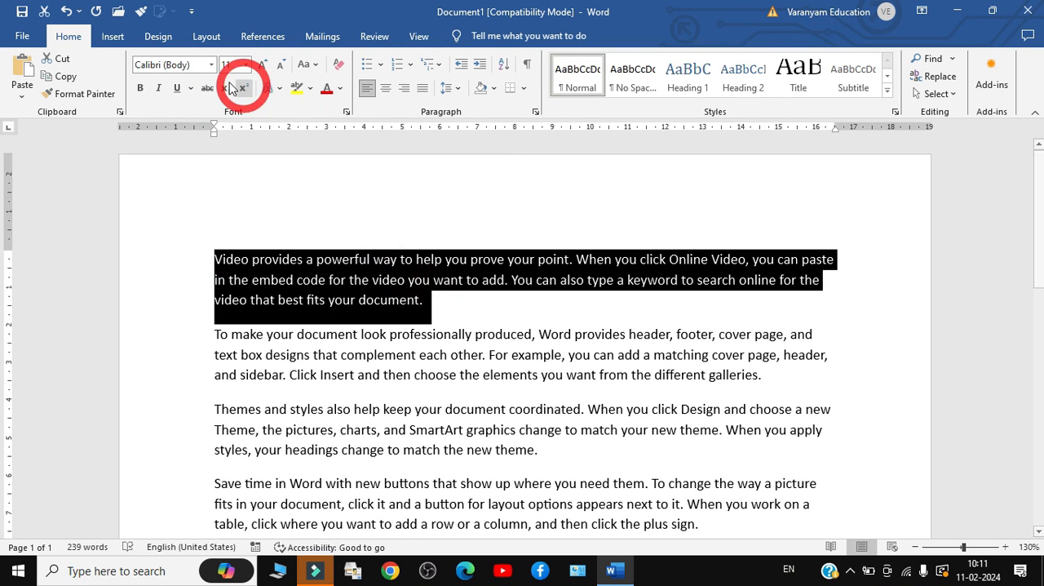
click(143, 87)
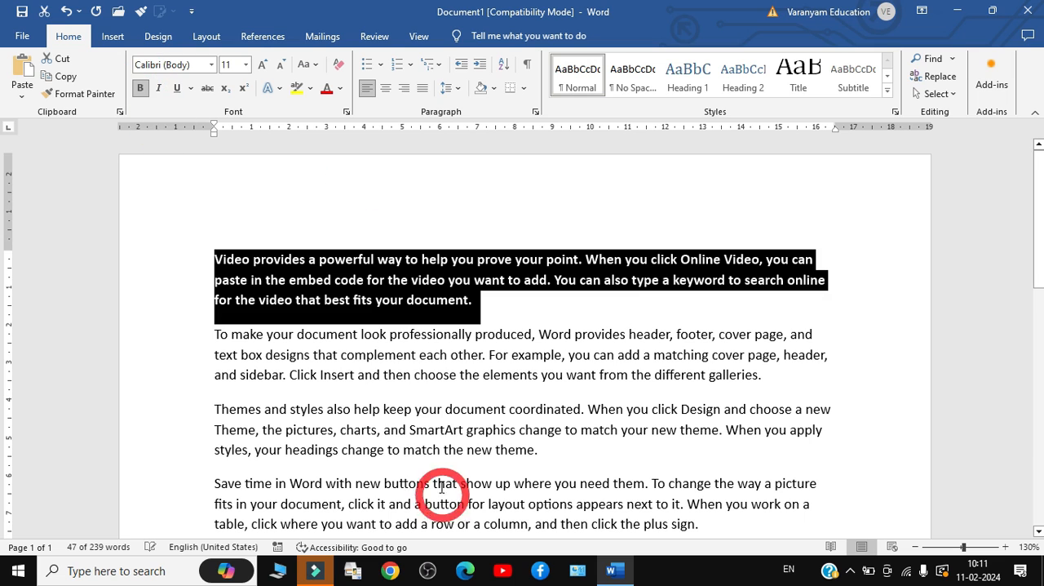
click(400, 373)
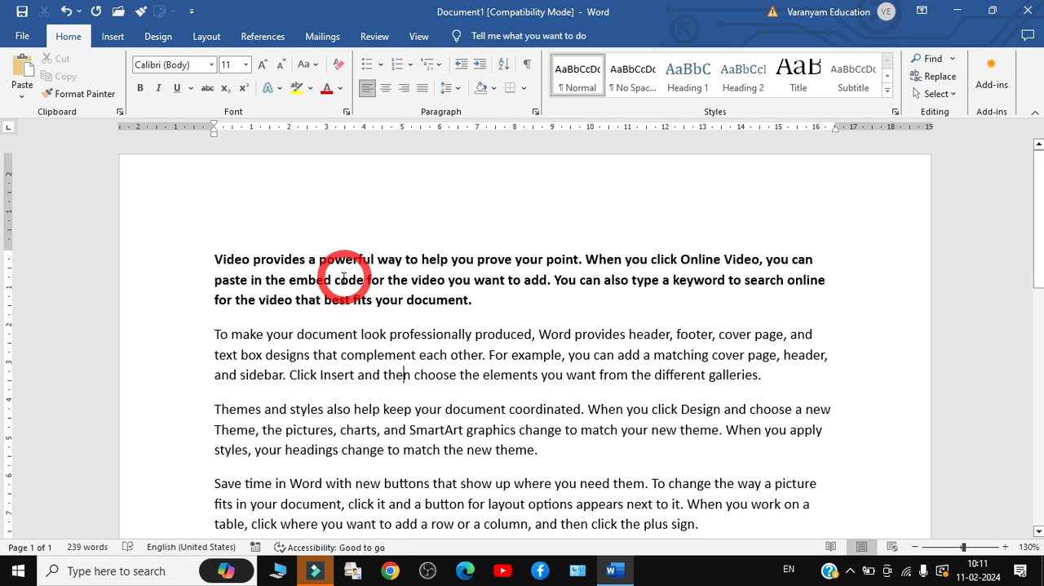
Italicize the second paragraph, starting with "To make your document"
drag(214, 336, 767, 377)
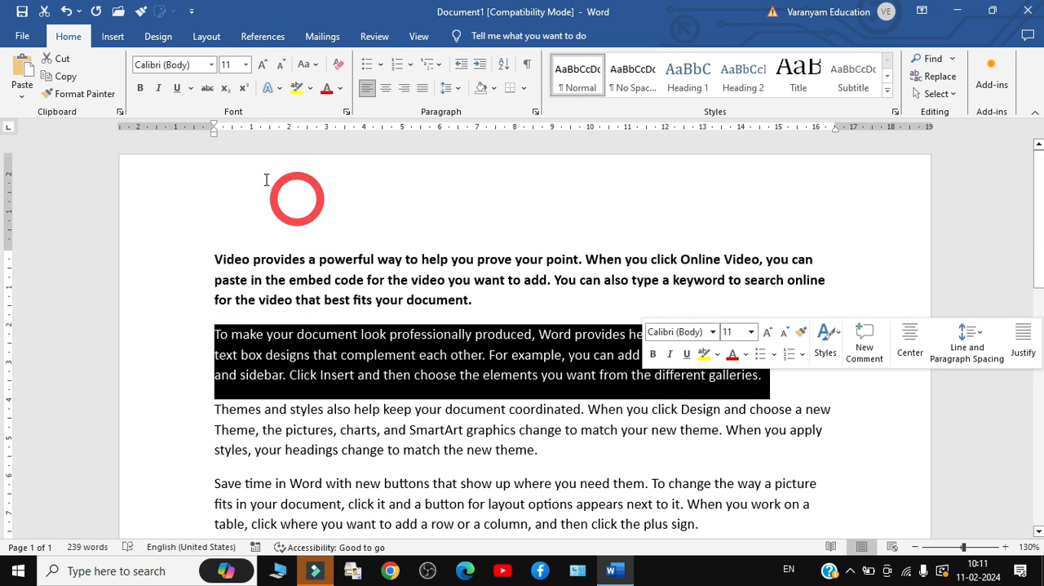
click(158, 87)
click(356, 336)
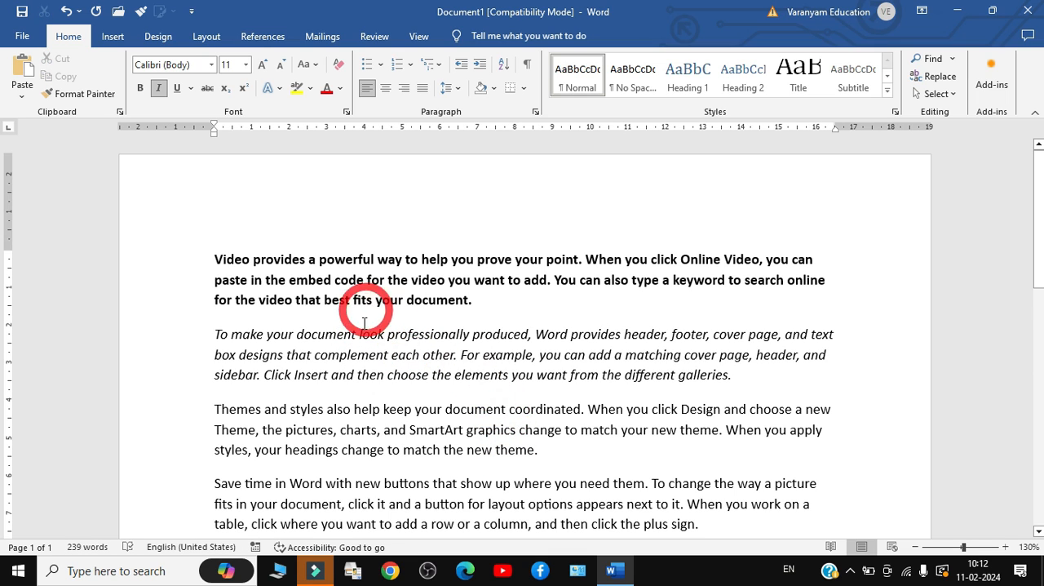
Underline the second paragraph with a single solid line and look over the other underline styles
drag(214, 334, 722, 377)
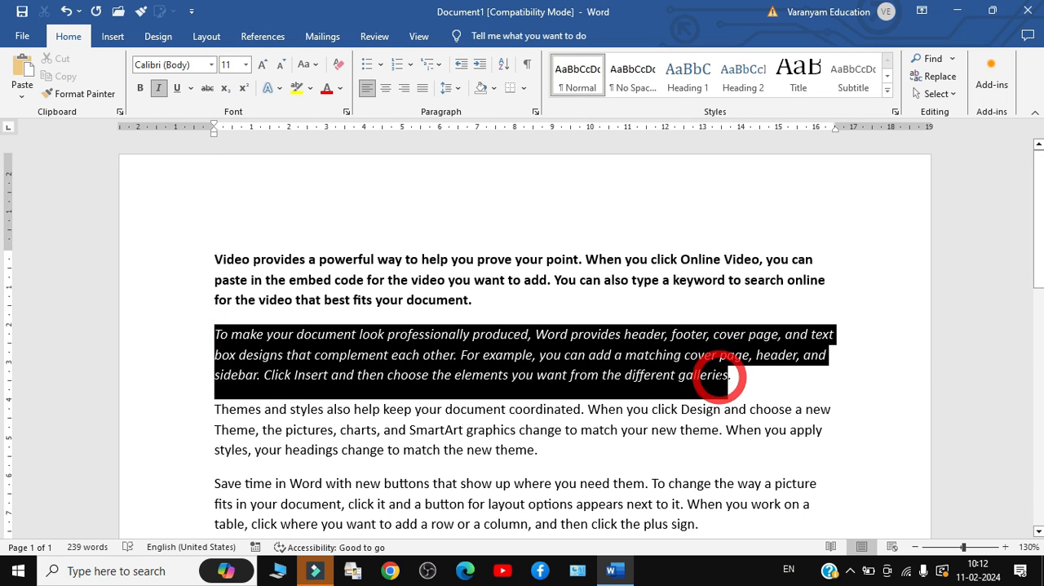
click(176, 88)
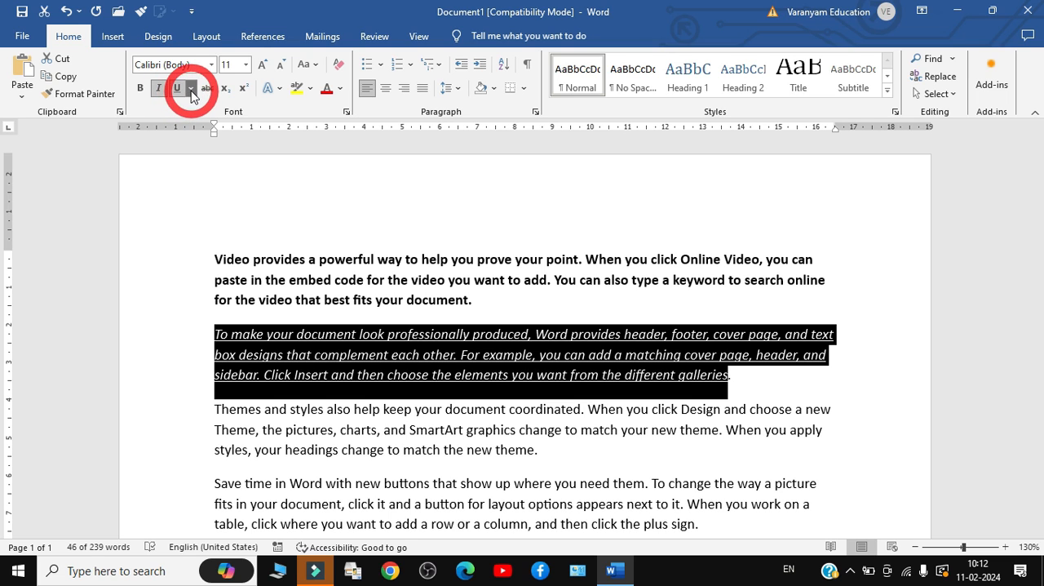
click(191, 91)
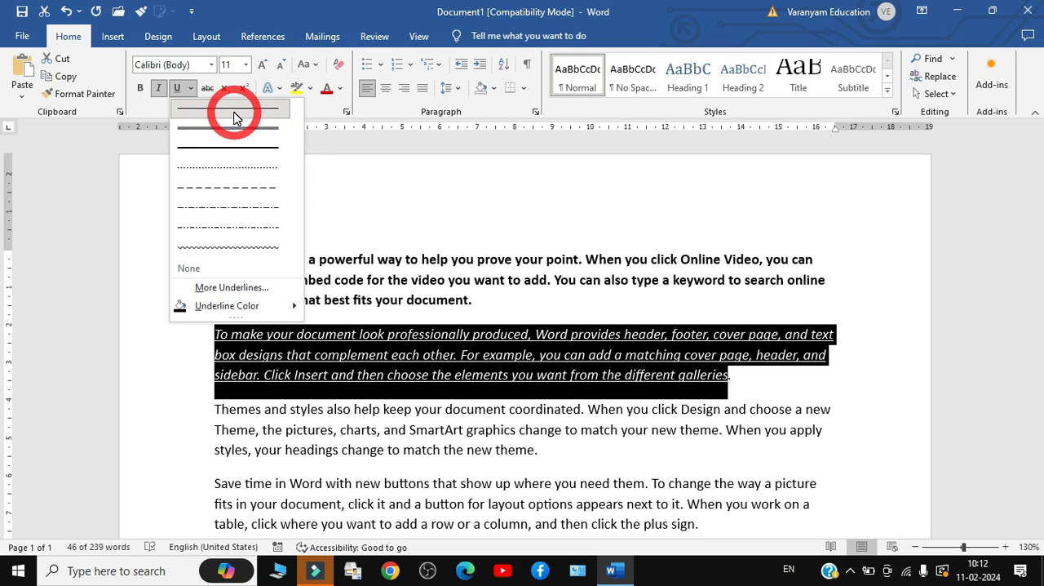
click(234, 117)
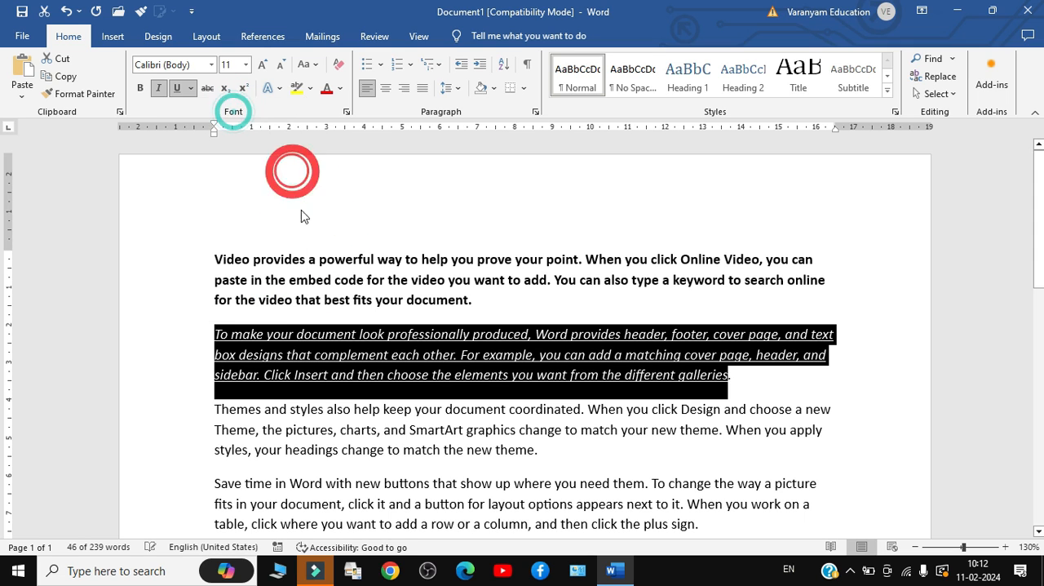
click(198, 88)
click(201, 150)
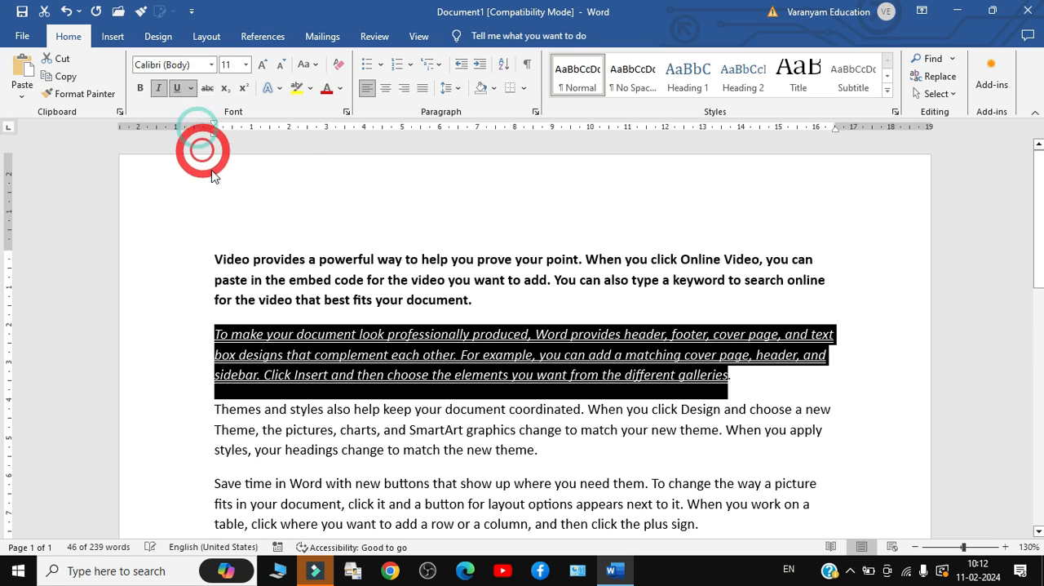
click(313, 335)
Set the second paragraph's underline style to Words only through the additional underline options
drag(216, 333, 738, 377)
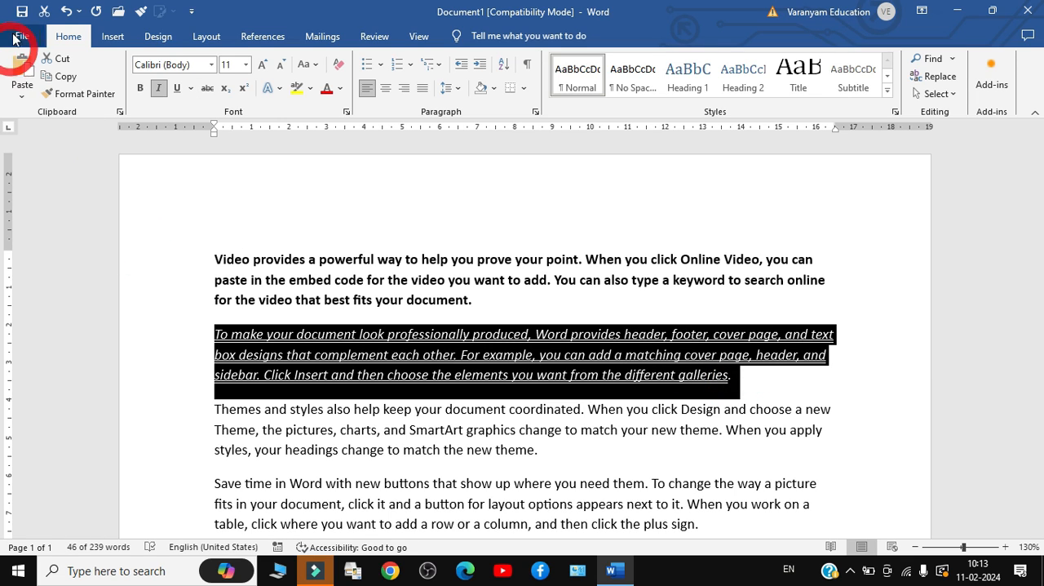
click(193, 89)
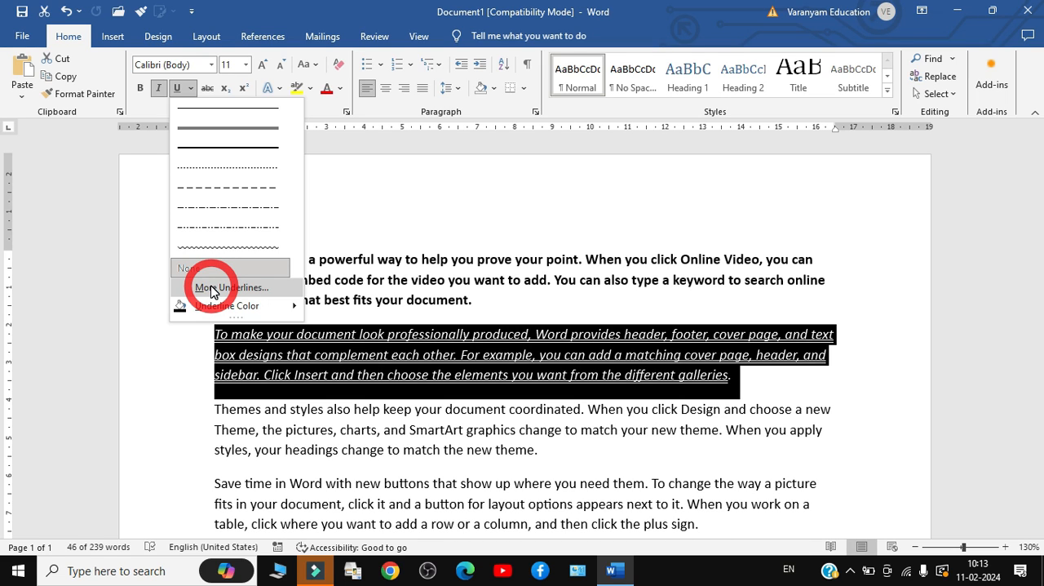
click(211, 288)
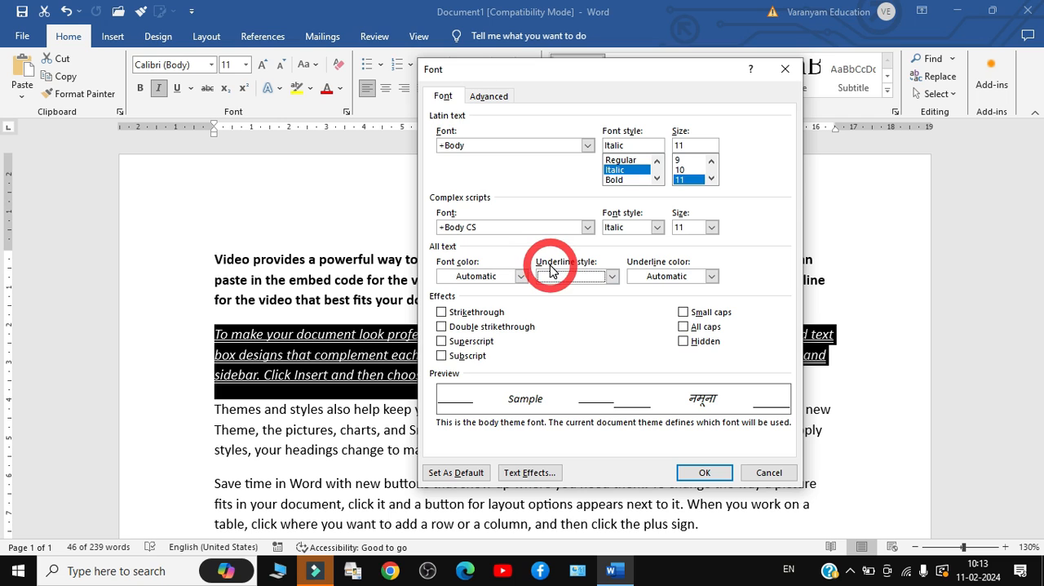
click(577, 277)
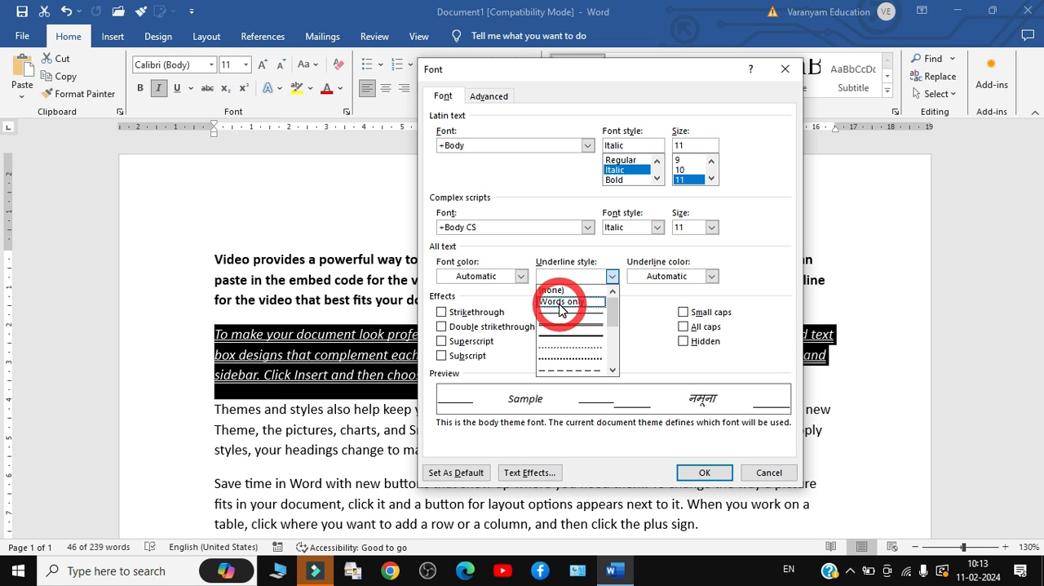
click(560, 303)
click(705, 473)
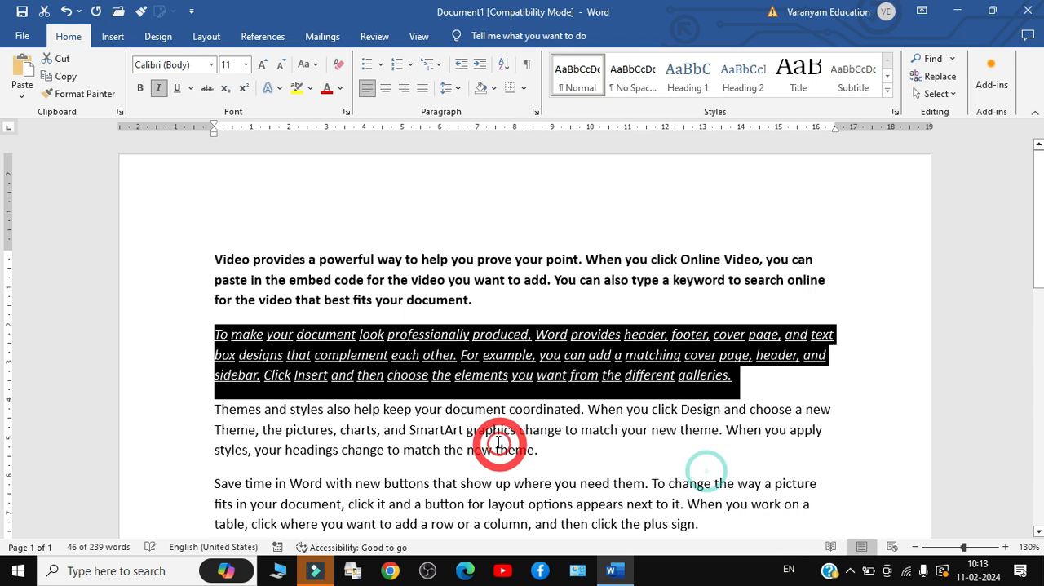
click(483, 447)
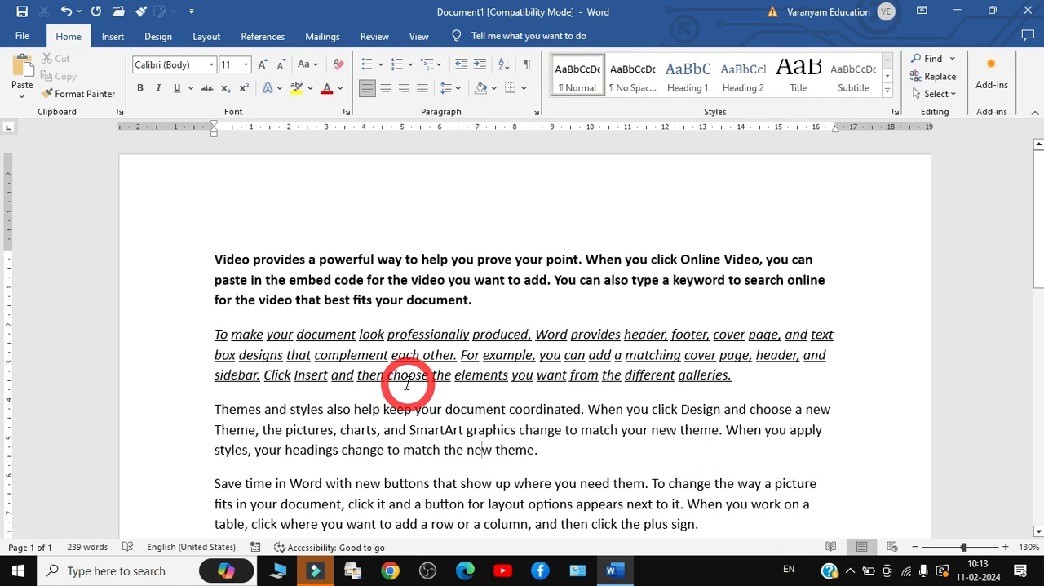
Select the bold first paragraph and look through the fonts and font sizes available for it, keeping its current formatting
ctrl+scroll(407, 383, up, 13)
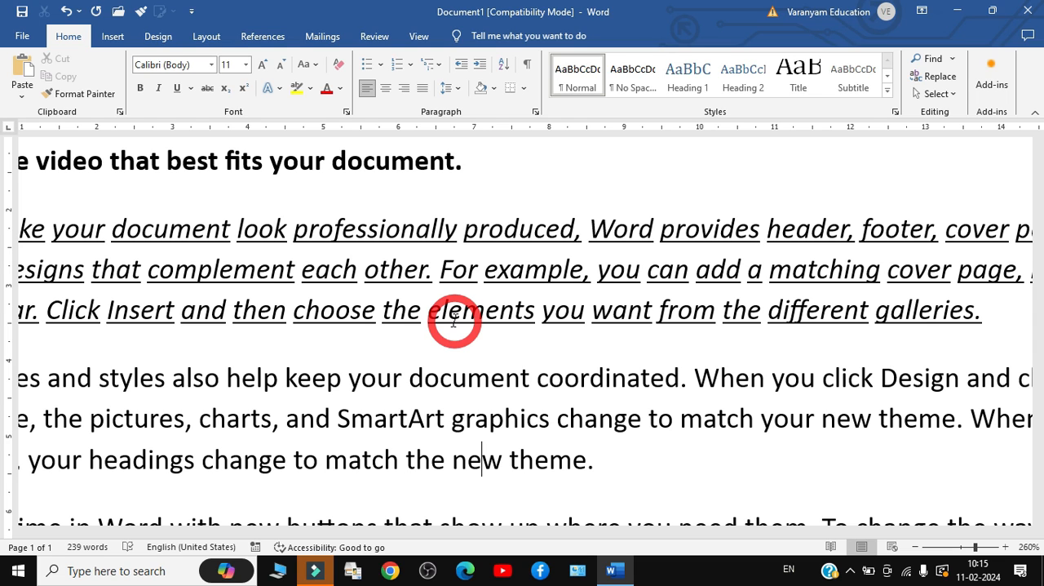
click(168, 66)
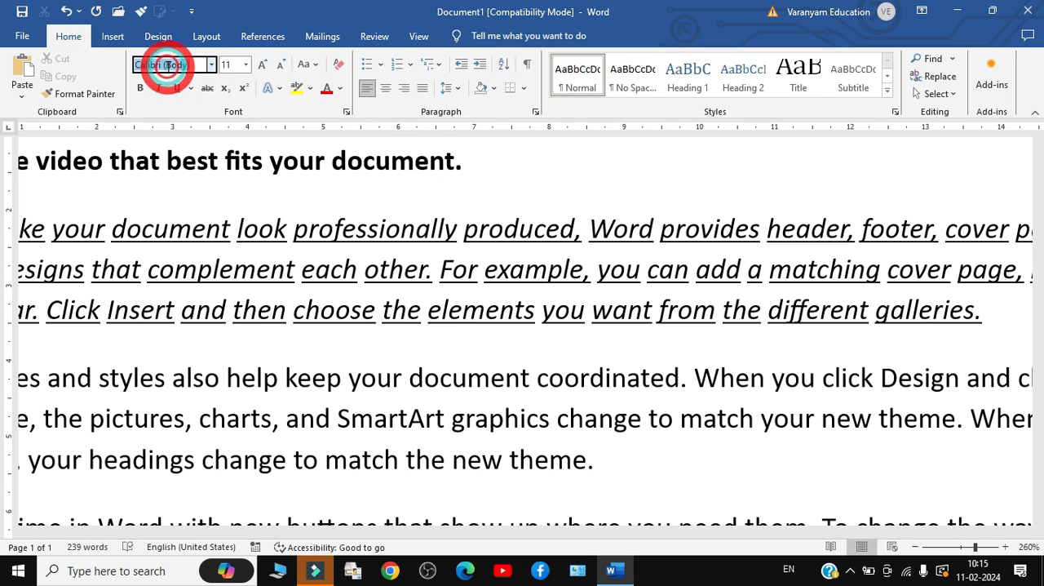
click(218, 215)
scroll(247, 239, down, 3)
scroll(246, 239, down, 6)
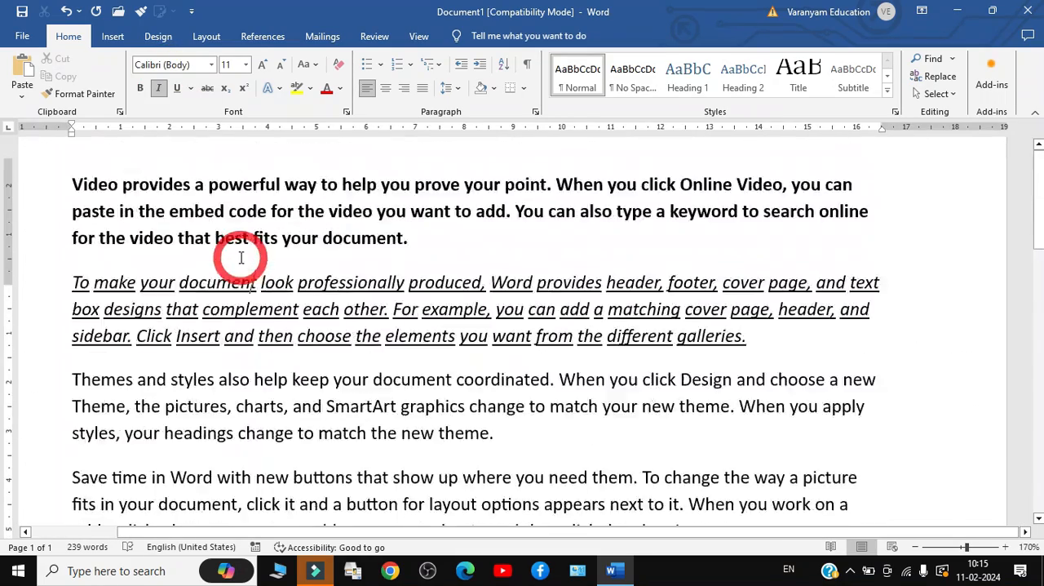
scroll(231, 265, up, 2)
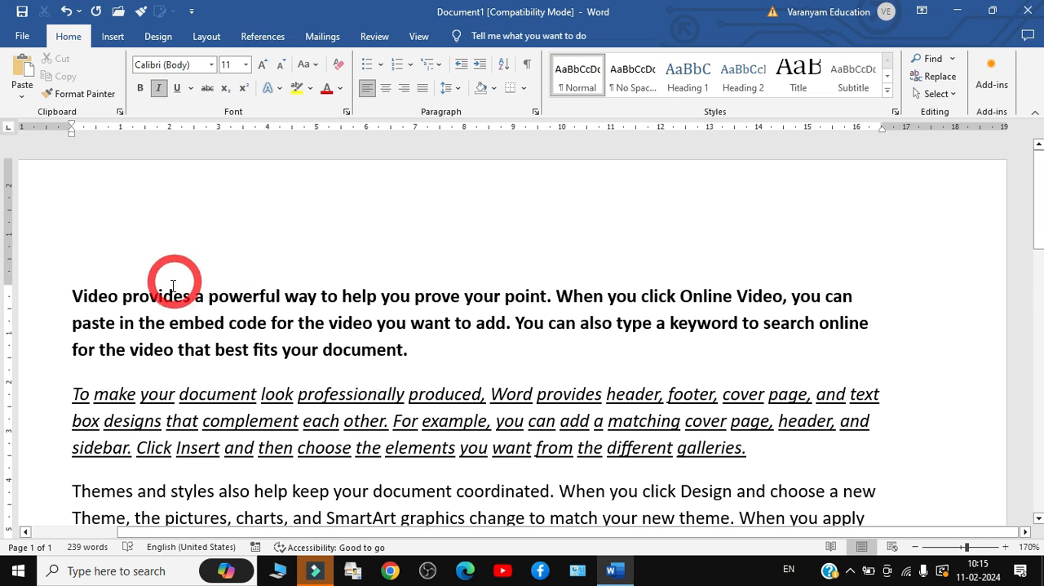
drag(51, 294, 392, 359)
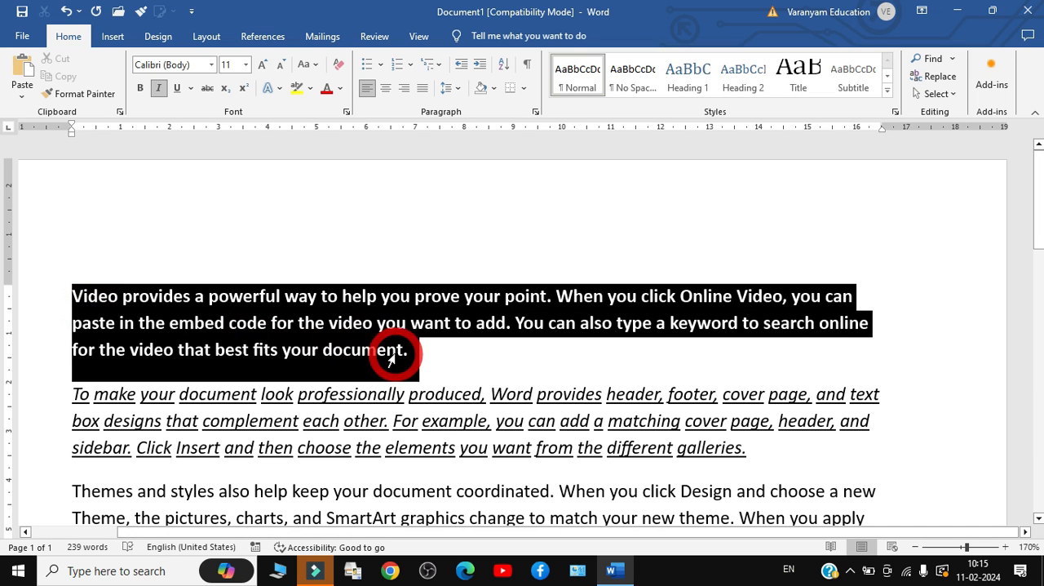
click(214, 65)
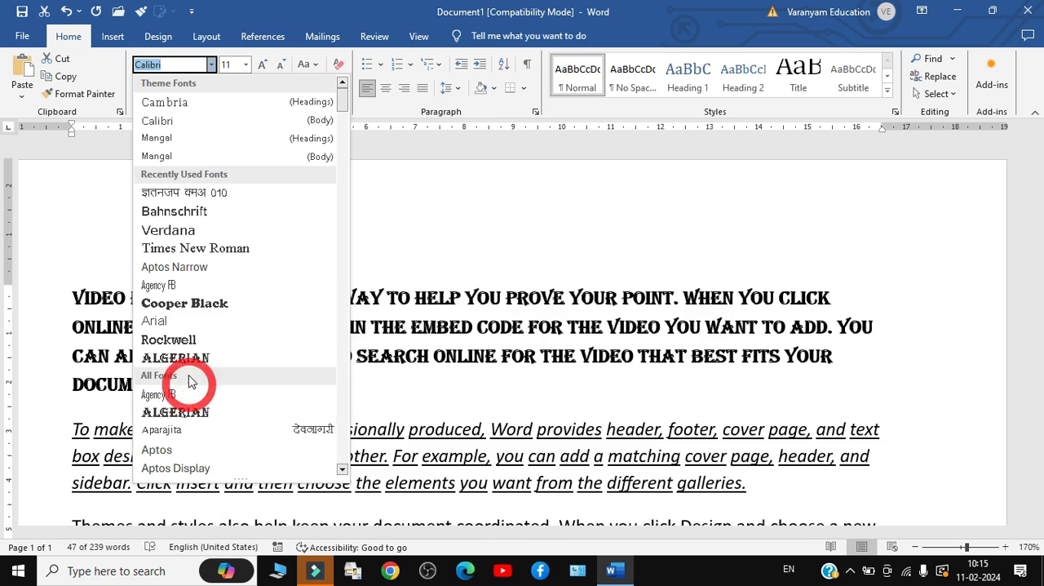
scroll(189, 381, down, 10)
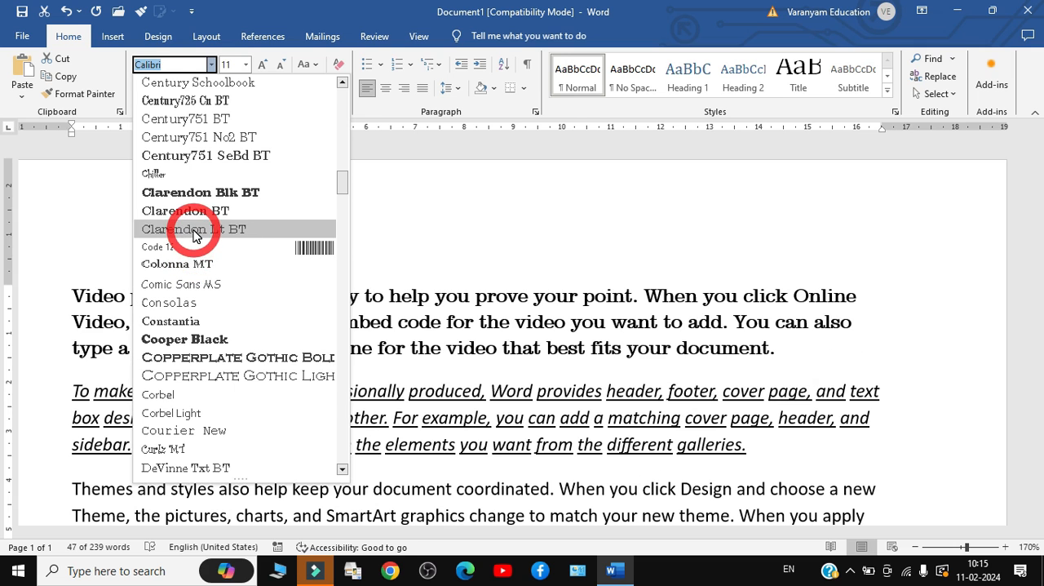
click(497, 293)
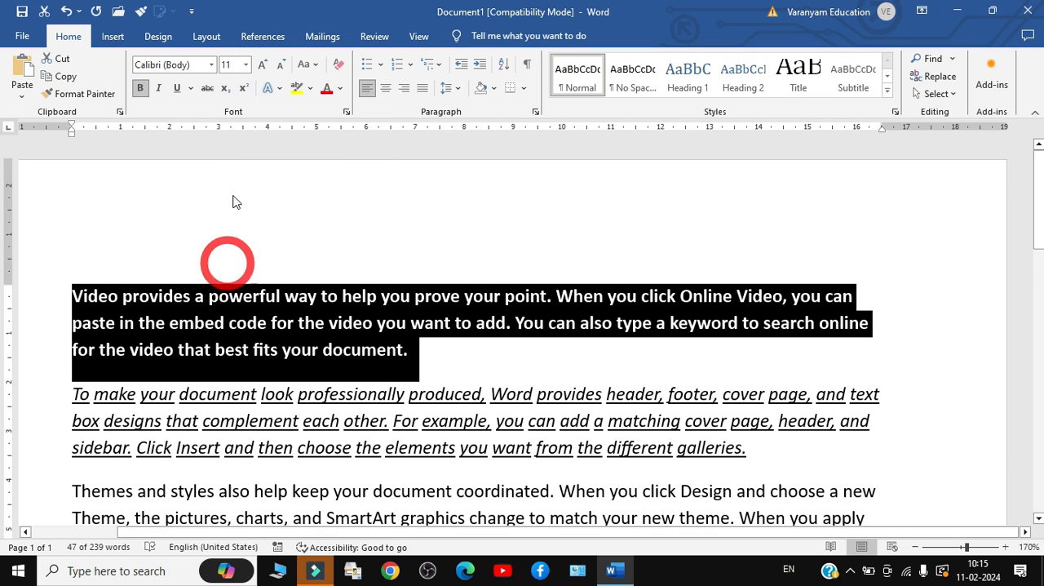
click(237, 65)
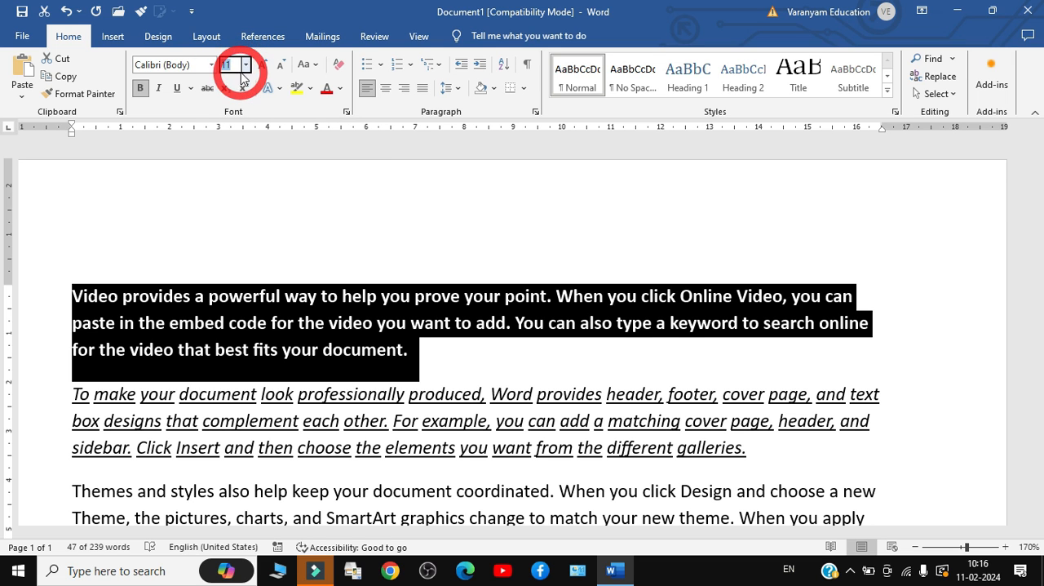
click(245, 70)
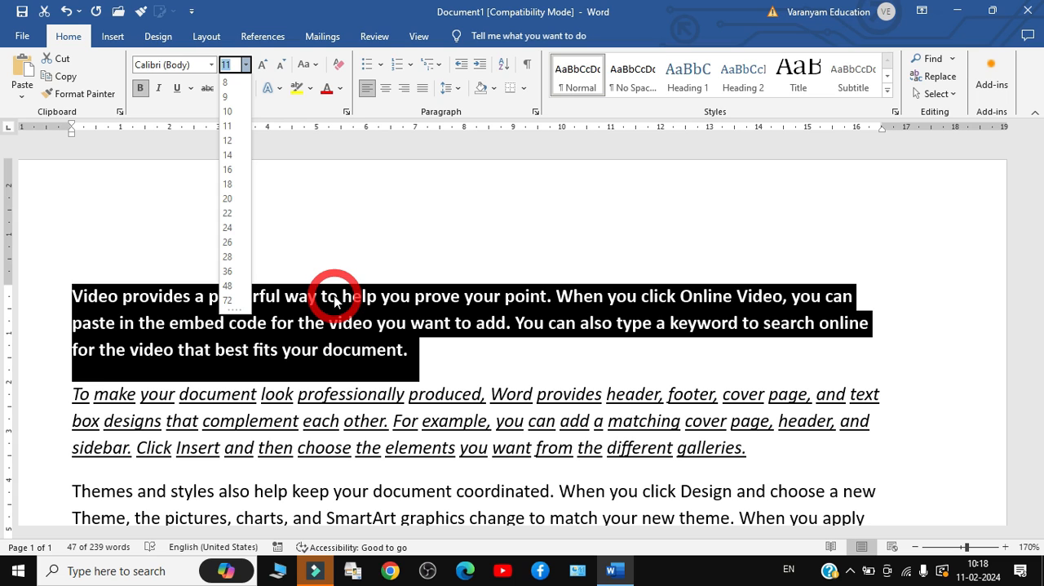
click(403, 252)
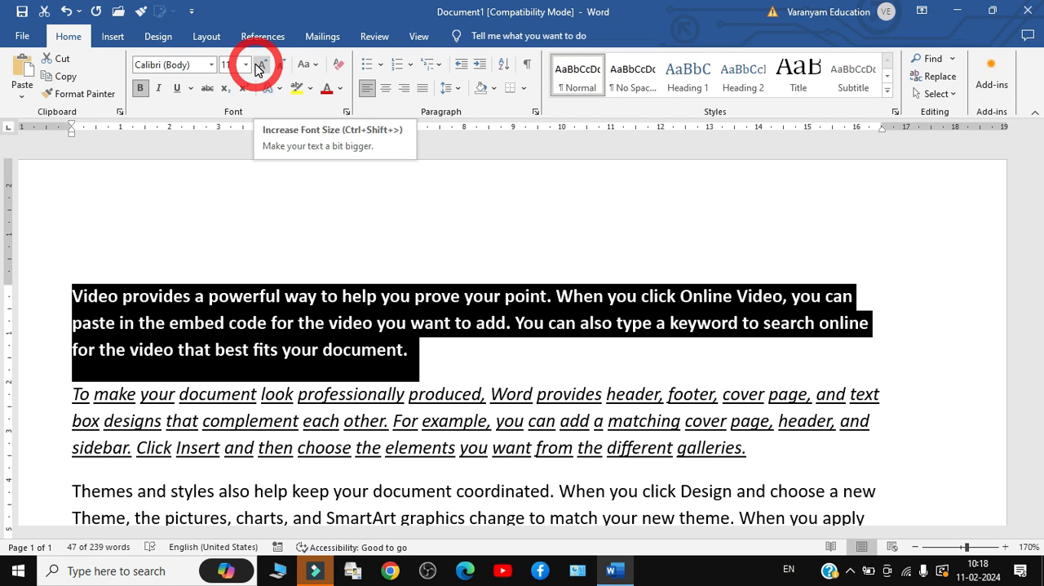
Review the change case options for the first paragraph and apply Sentence case to it
click(311, 69)
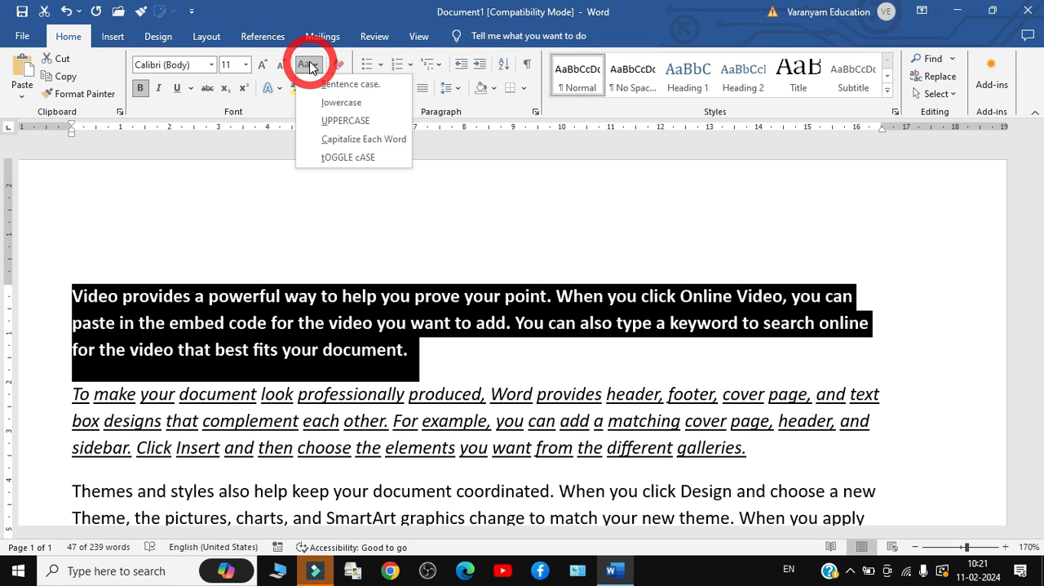
click(241, 245)
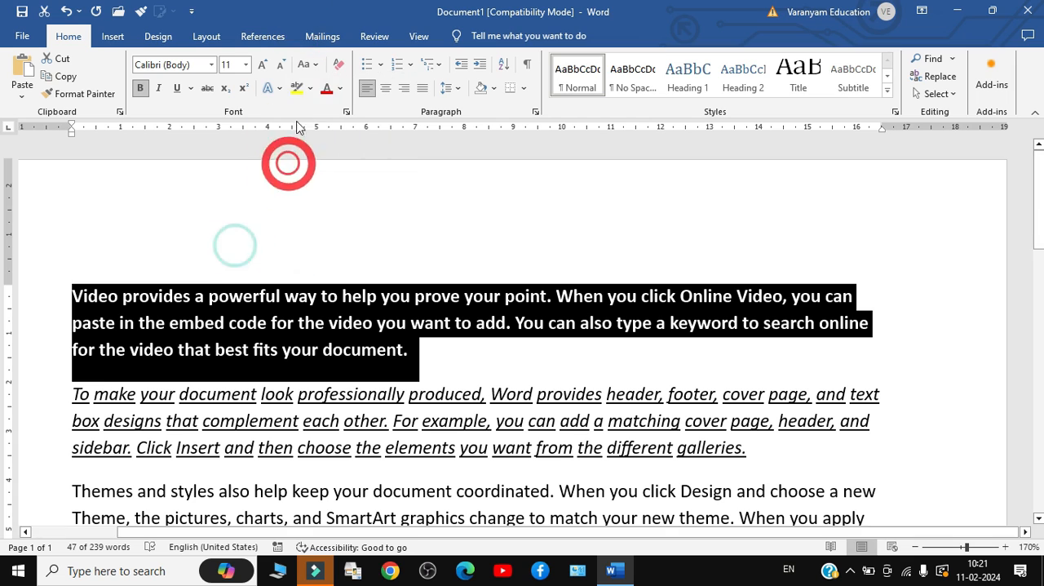
click(306, 67)
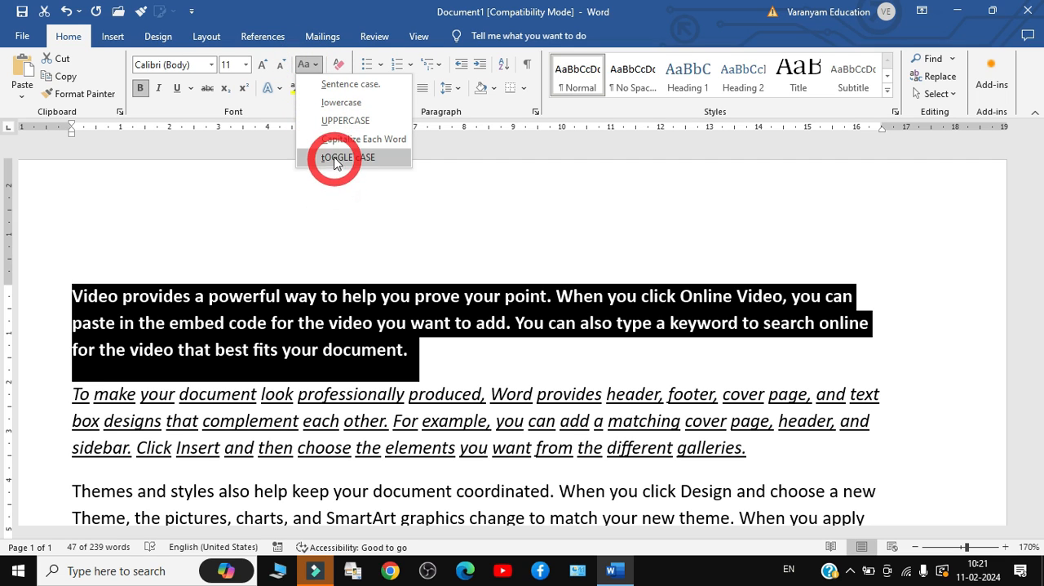
click(278, 317)
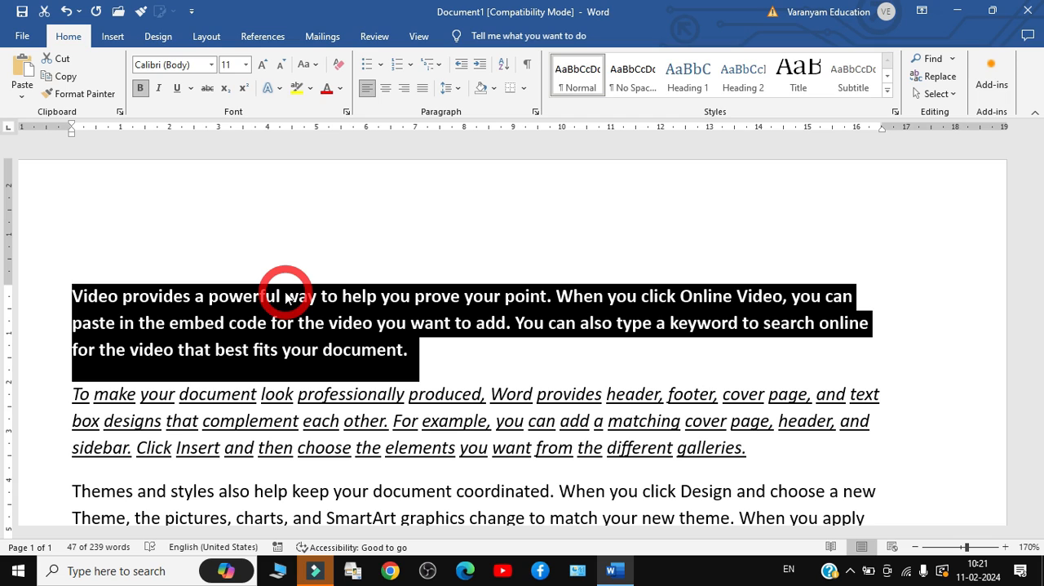
key(alt)
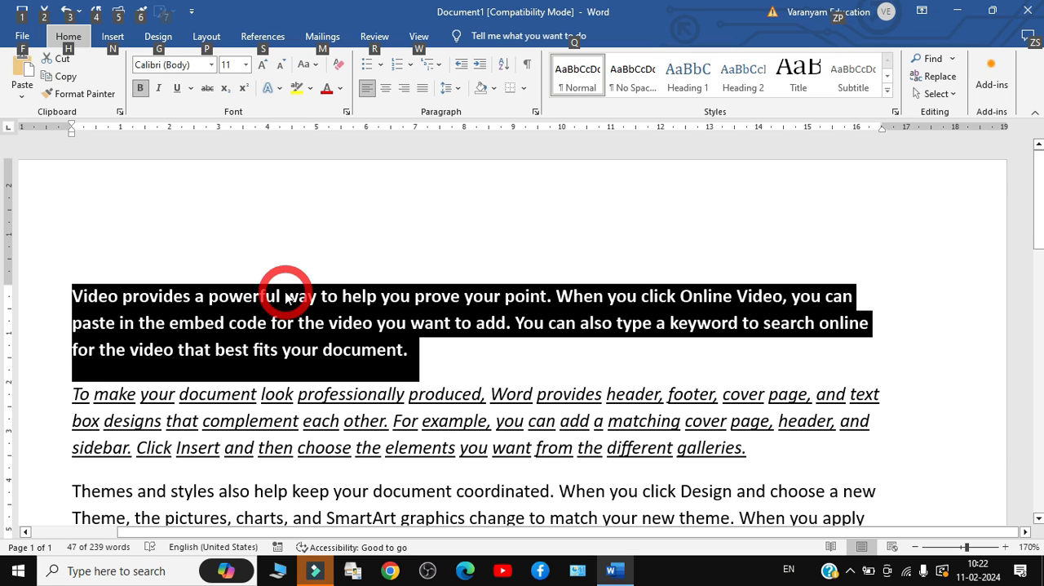
key(h)
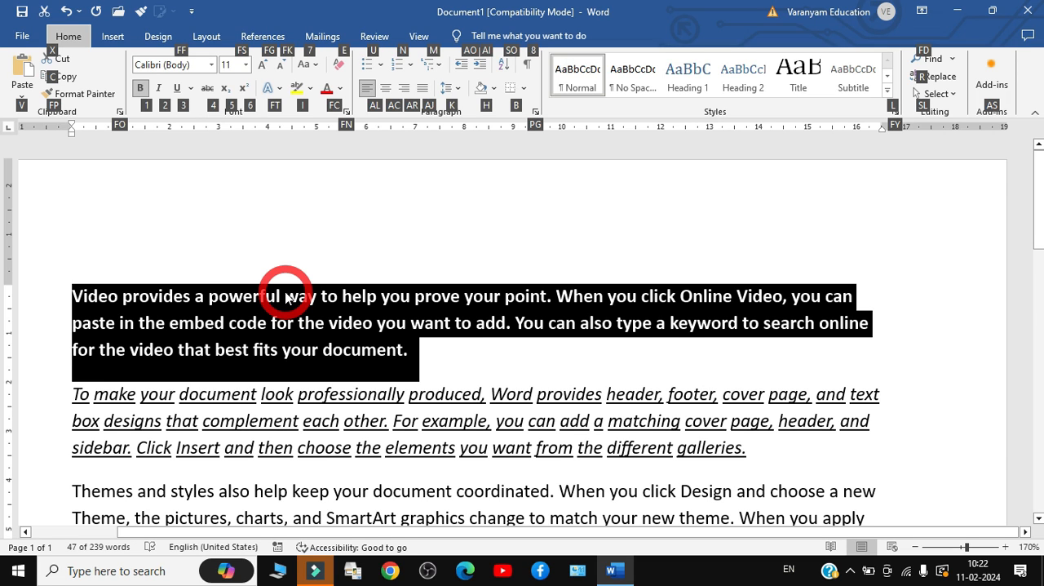
key(7)
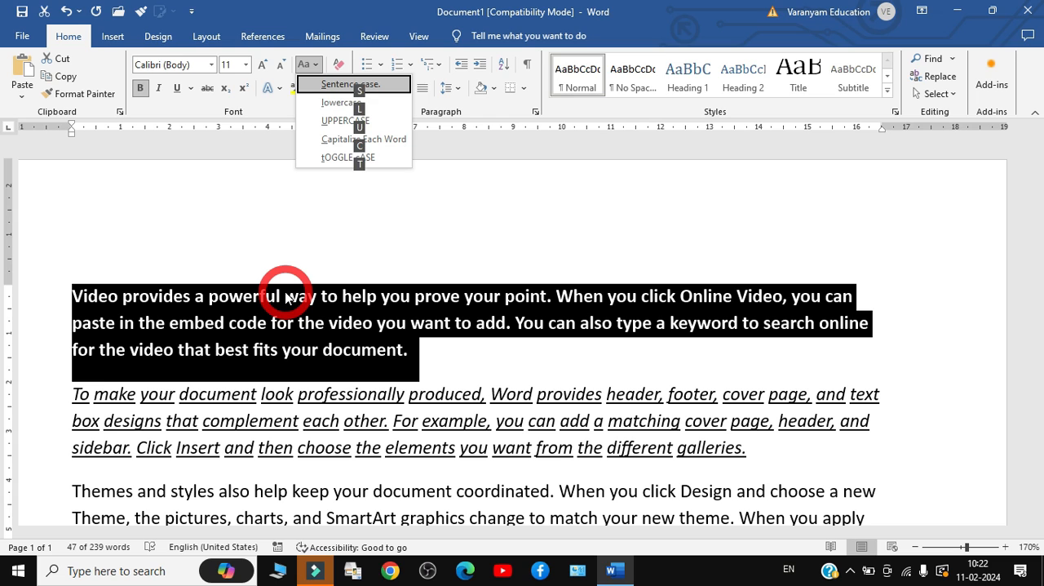
key(s)
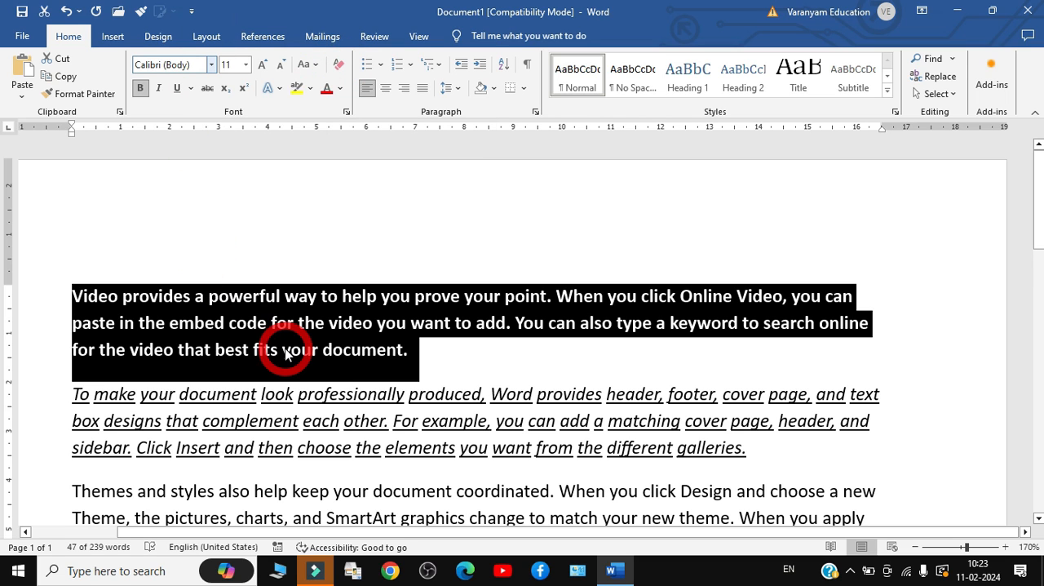
Remove the bold formatting from the selected first paragraph
key(ctrl+b)
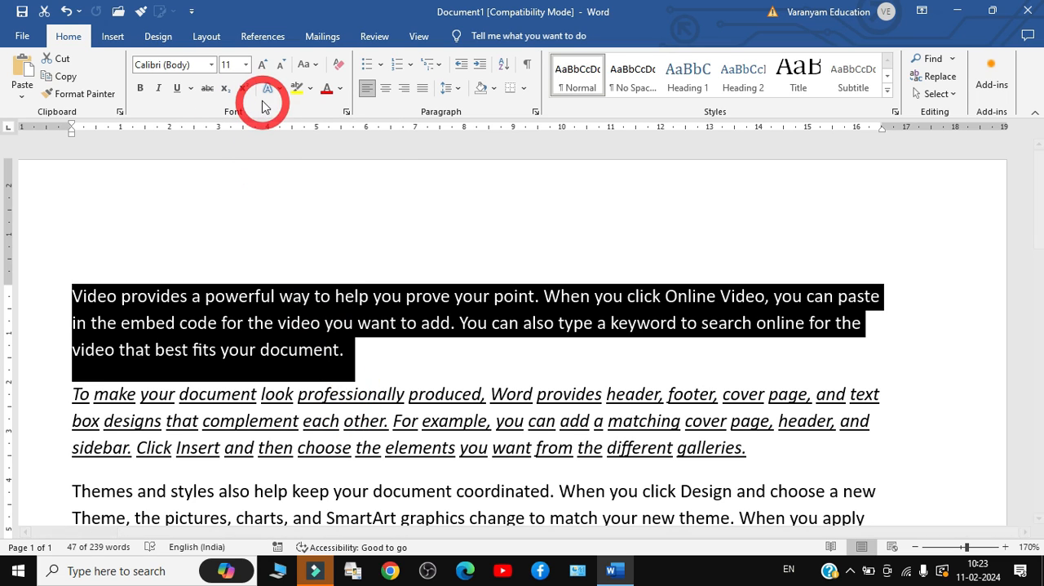
Add the text H2O at font size 20 on the empty line at the end of the document
drag(1038, 241, 1037, 339)
click(329, 295)
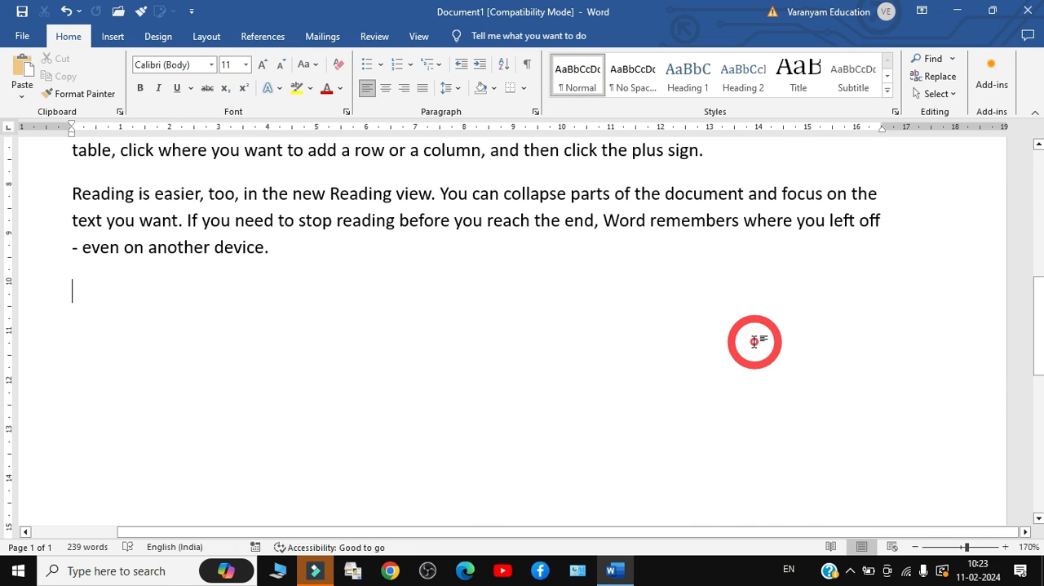
key(ctrl+shift+period)
key(ctrl+shift+period)
key(ctrl+shift+period)
text(H2o)
key(BackSpace)
text(O)
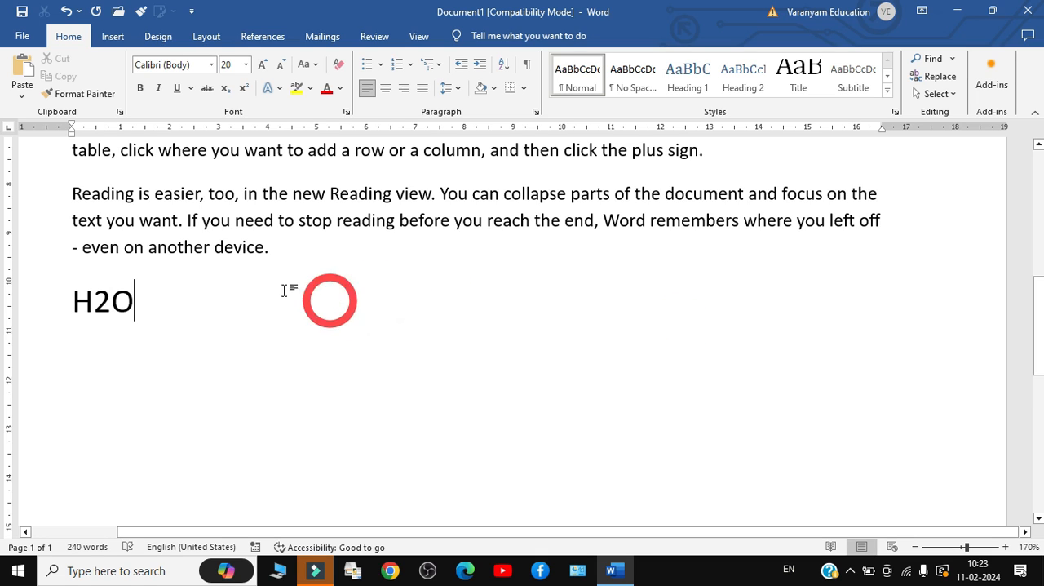
Format the 2 in H2O as subscript
drag(93, 302, 112, 302)
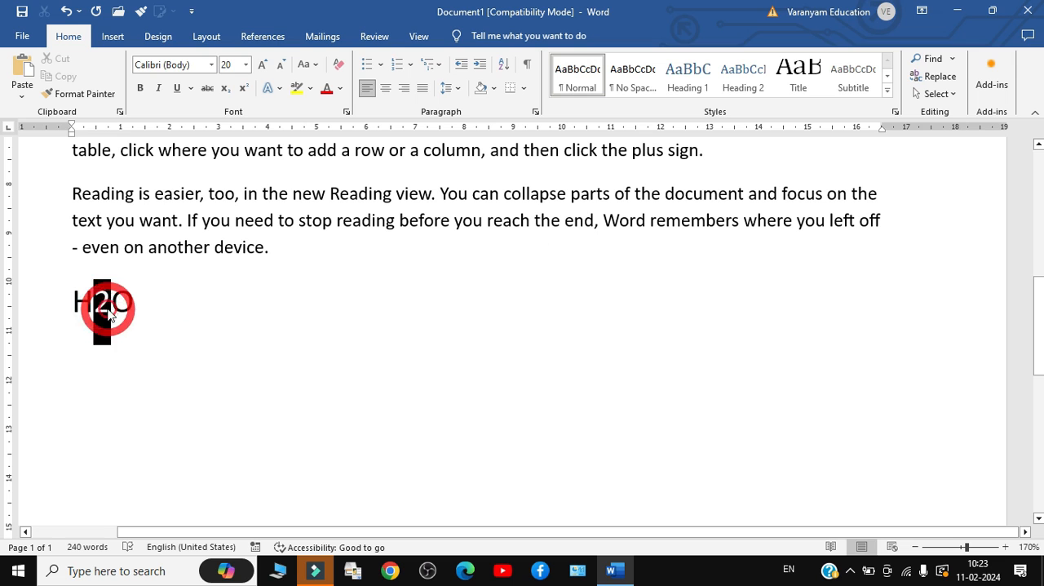
click(225, 88)
click(231, 306)
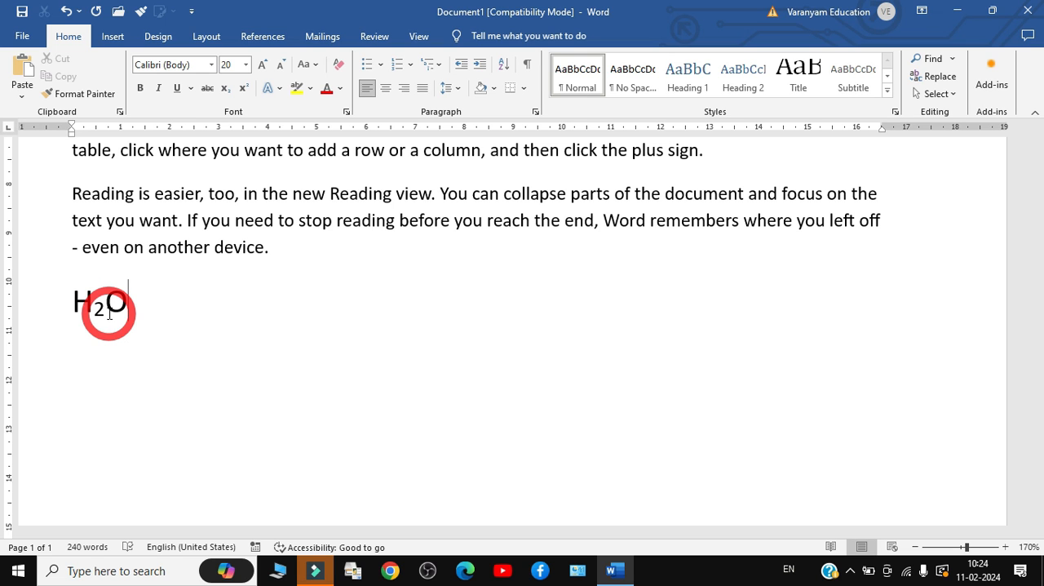
Add X4 two tab stops after H2O on the same line and format its 4 as superscript
scroll(108, 314, up, 3)
scroll(114, 312, up, 2)
scroll(253, 389, down, 5)
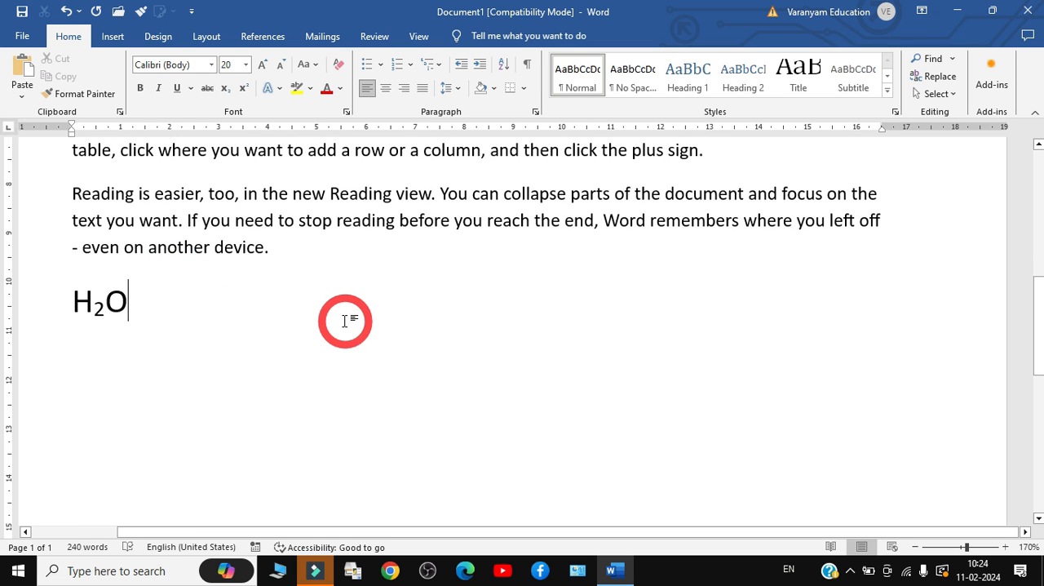
key(Tab)
key(Tab)
text(X4)
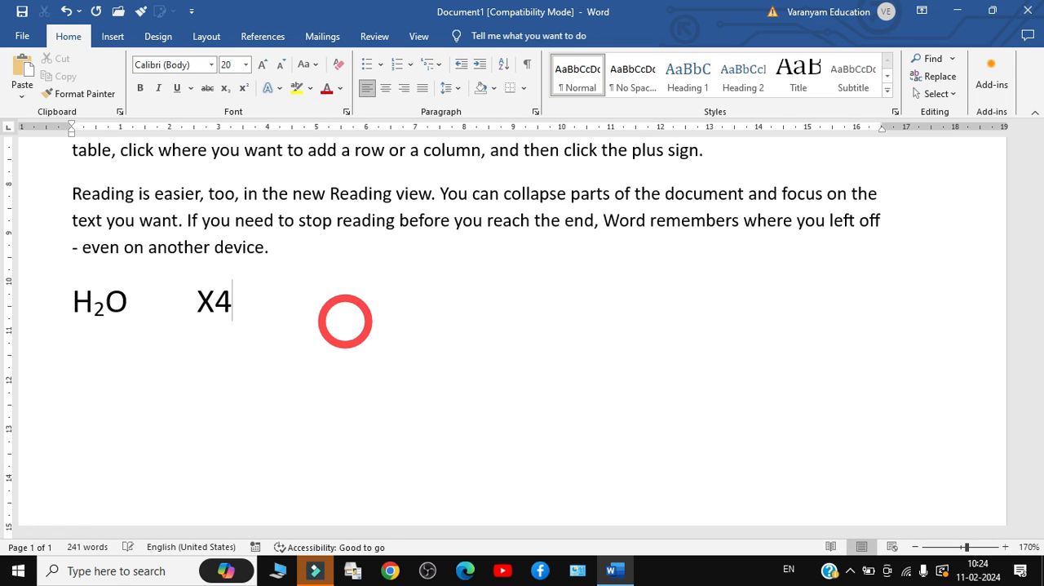
key(shift+Left)
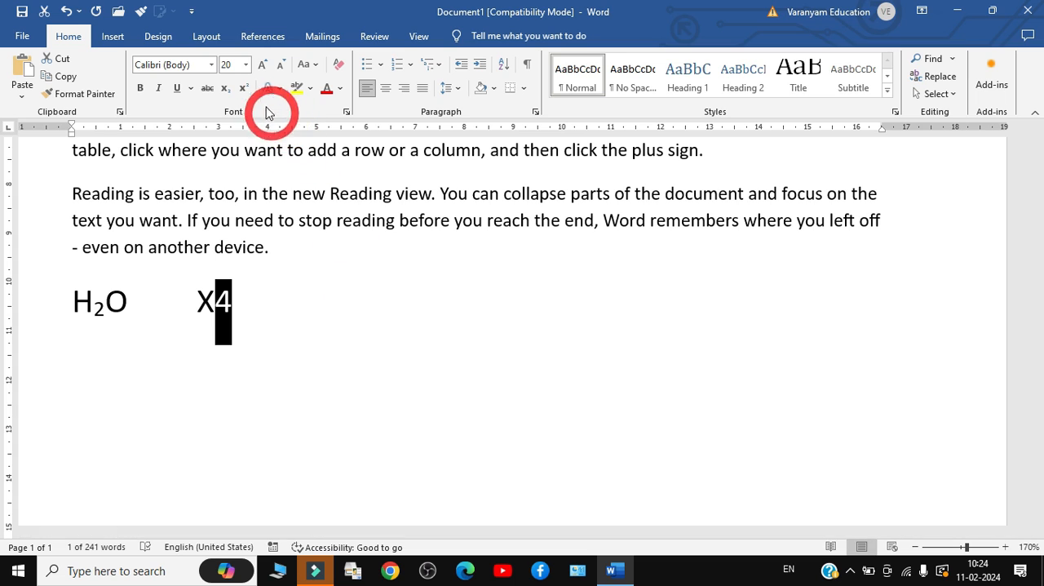
click(243, 88)
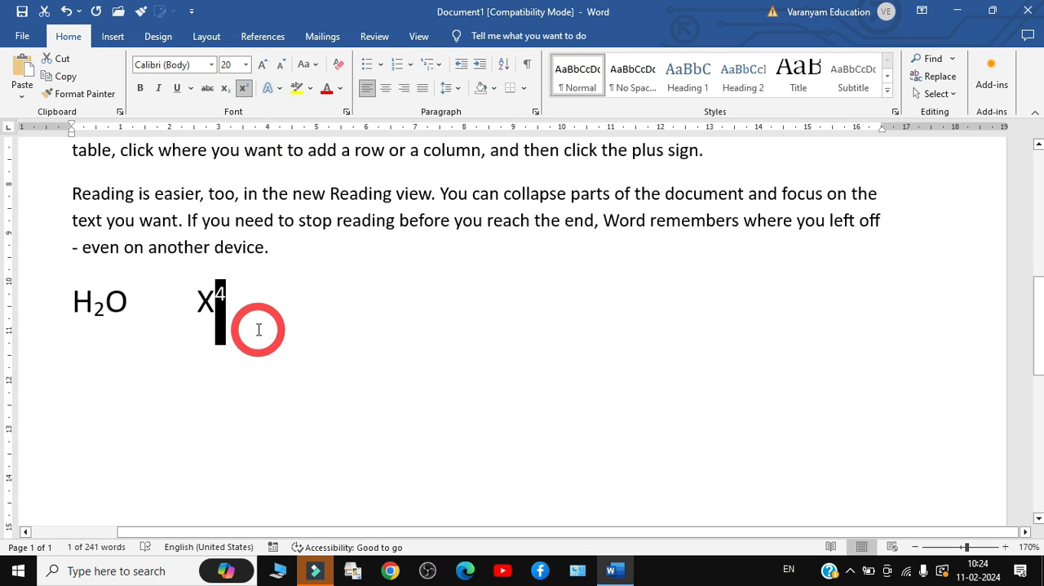
click(251, 320)
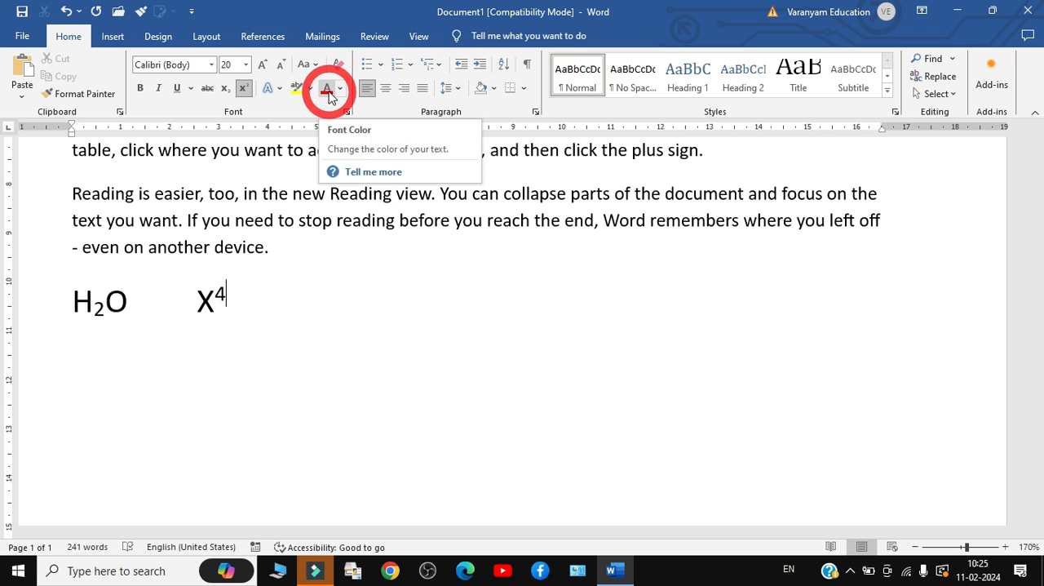
Change the font color of the entire first paragraph to red
click(238, 247)
scroll(238, 246, up, 7)
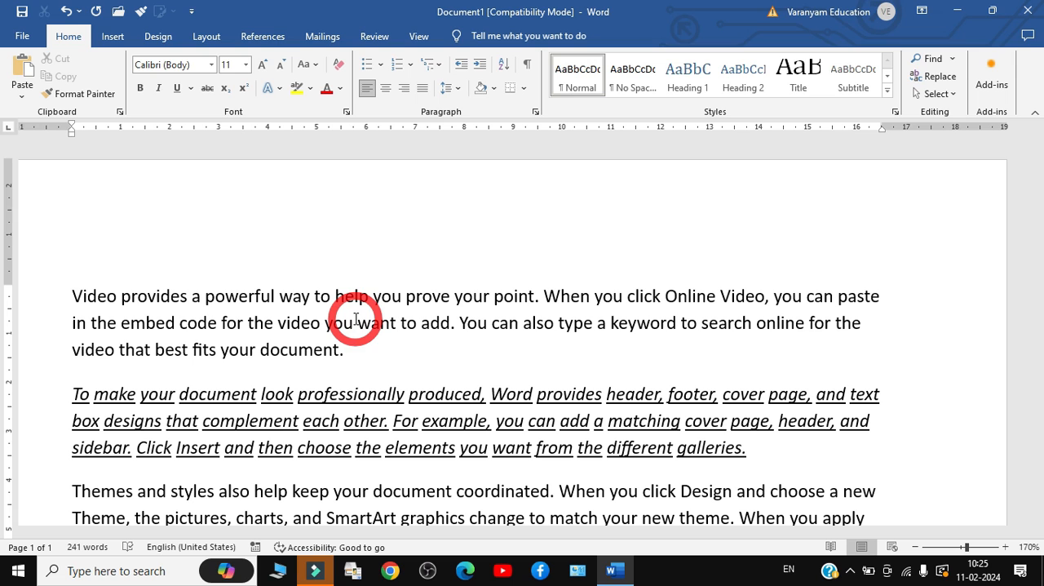
drag(51, 289, 345, 349)
click(326, 88)
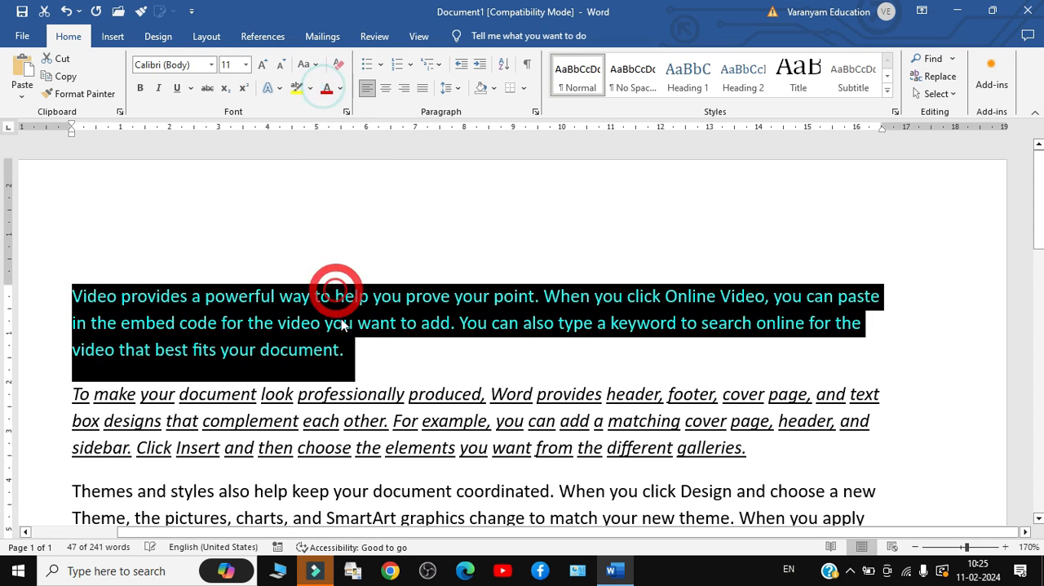
click(343, 324)
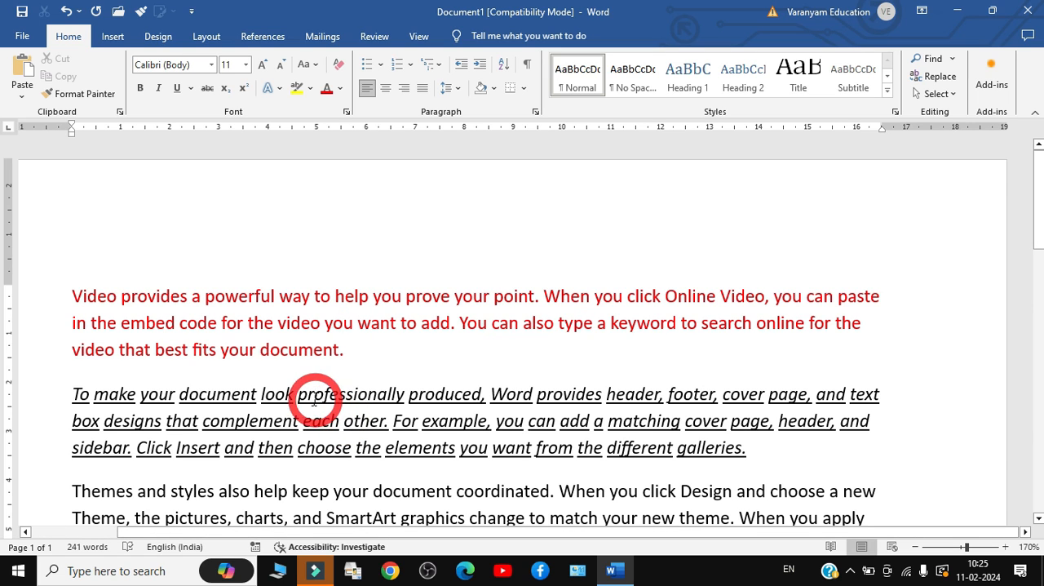
Highlight "provides a powerful way to help you prove your point. When" in the first paragraph in yellow
drag(121, 297, 166, 297)
drag(231, 304, 594, 298)
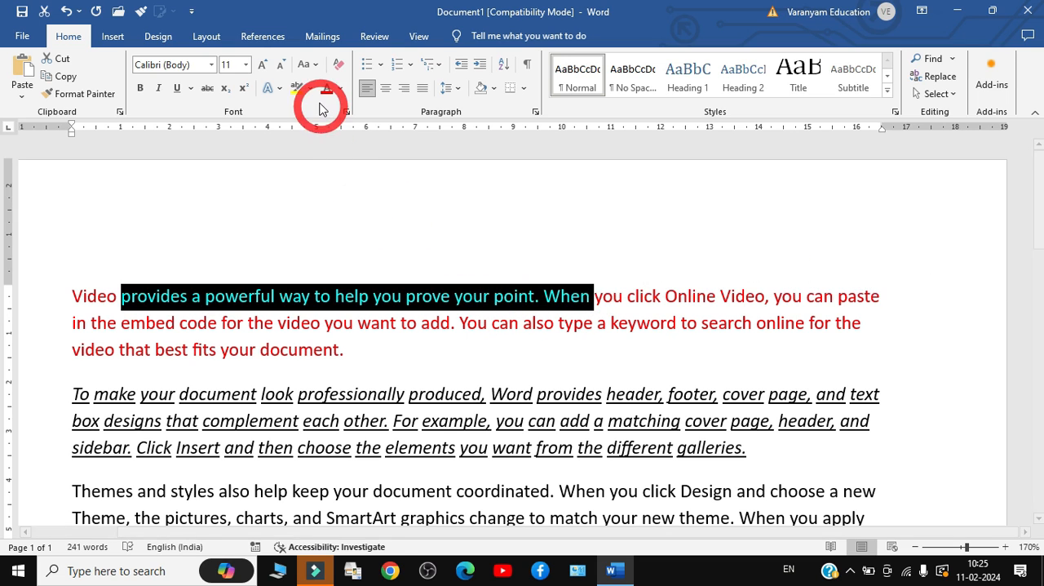
click(295, 88)
click(345, 350)
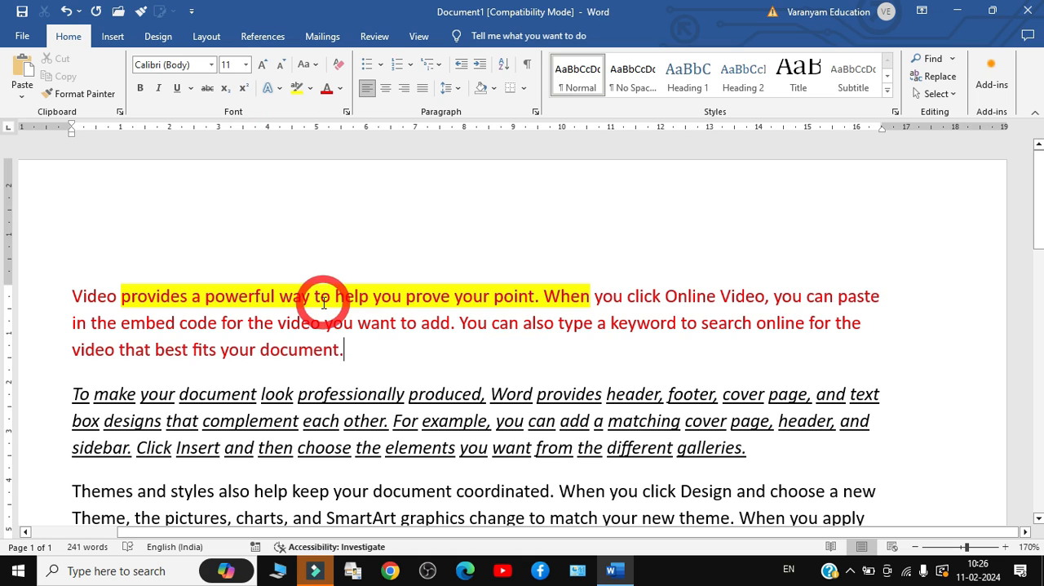
Open the advanced font settings and look over the font styles available for complex scripts
click(348, 115)
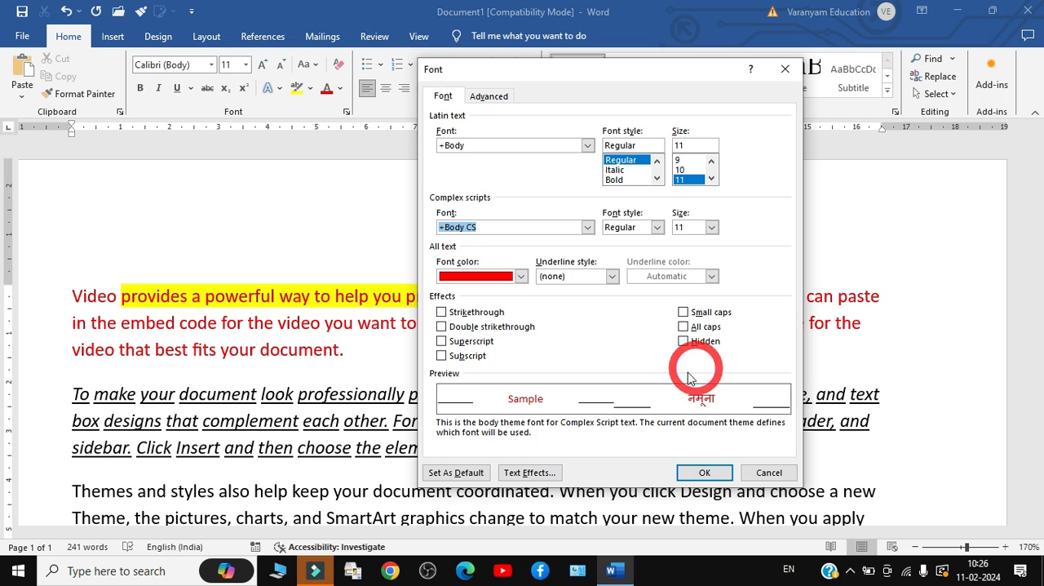
click(658, 227)
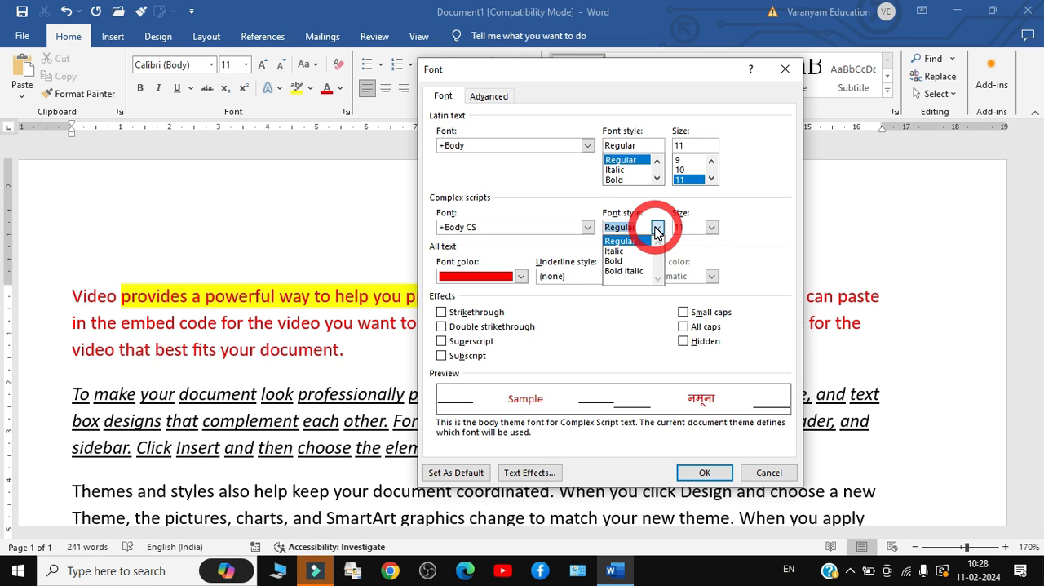
Finish viewing the complex scripts font styles and close the font settings without making changes
click(657, 228)
key(Escape)
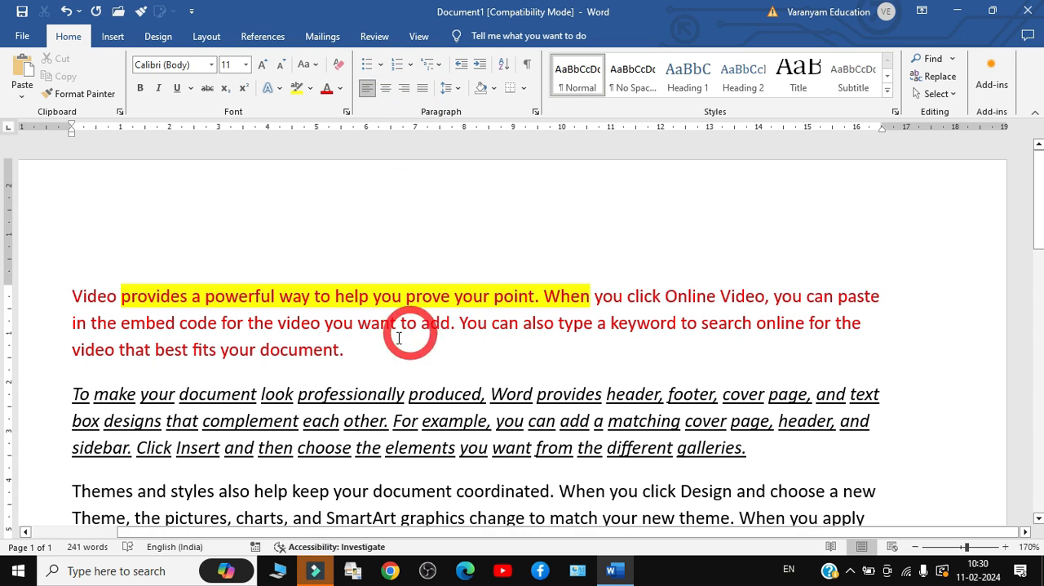
Try centre and left alignment on the line with H2O and X4, and leave the line right-aligned
click(1036, 320)
scroll(961, 314, down, 1)
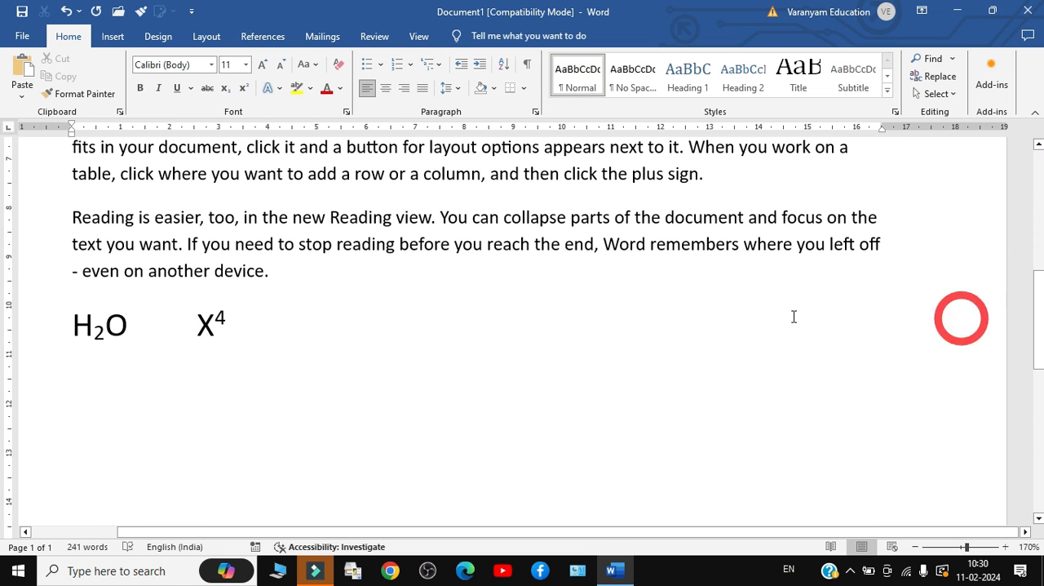
drag(287, 322, 32, 315)
click(99, 336)
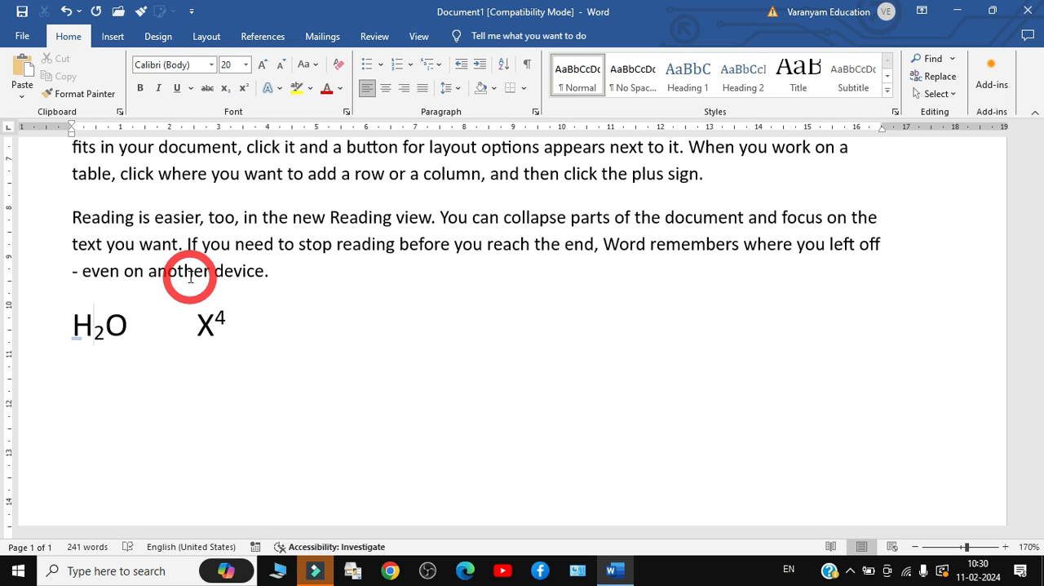
click(251, 343)
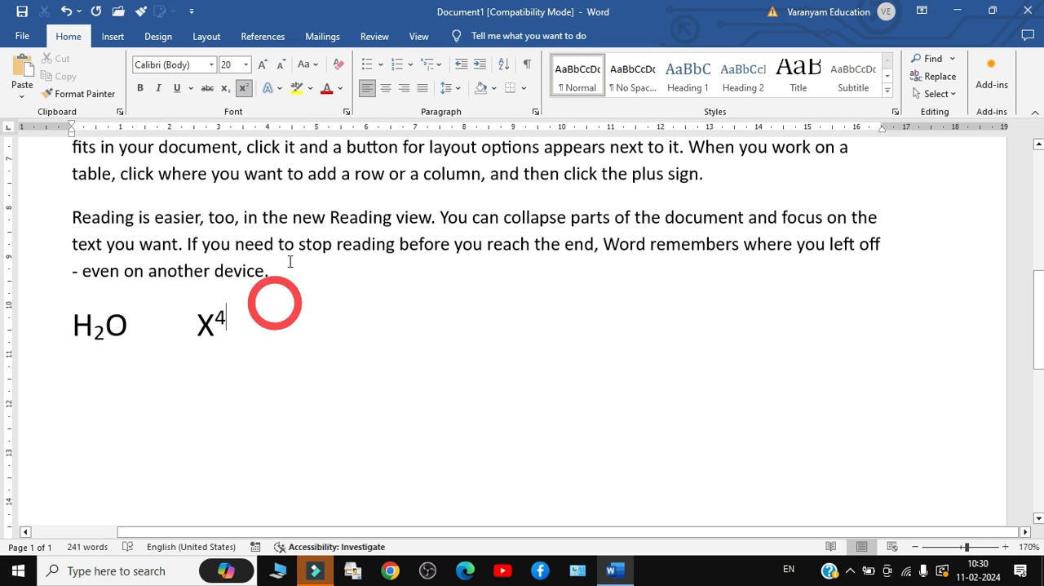
click(401, 94)
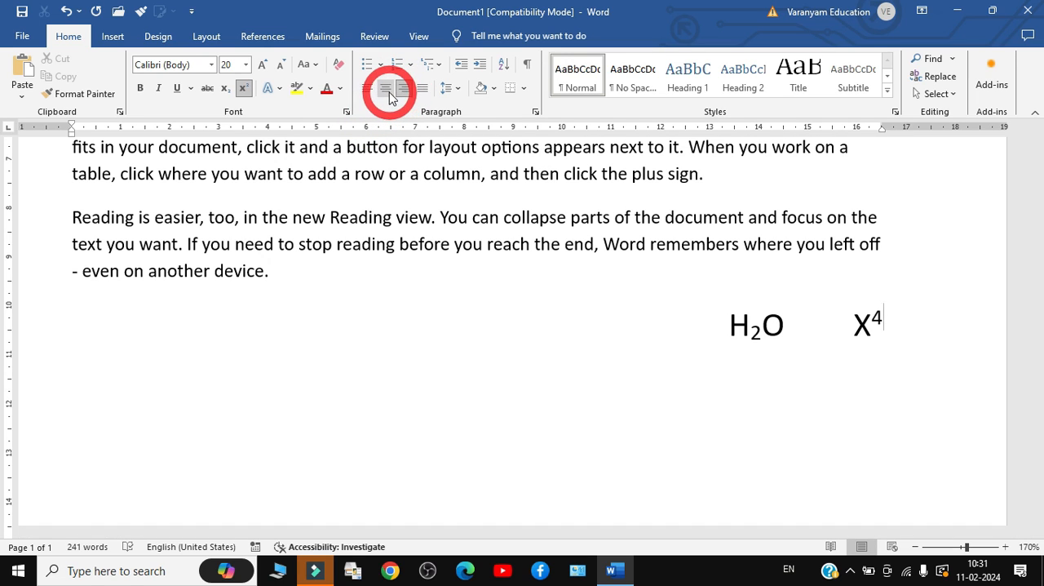
click(387, 90)
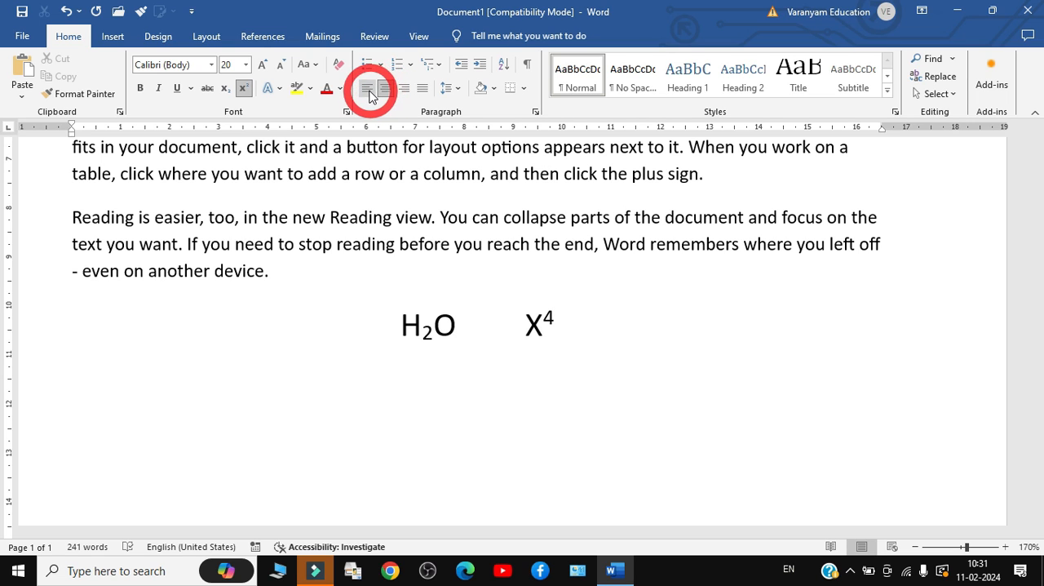
click(367, 90)
click(384, 90)
click(403, 92)
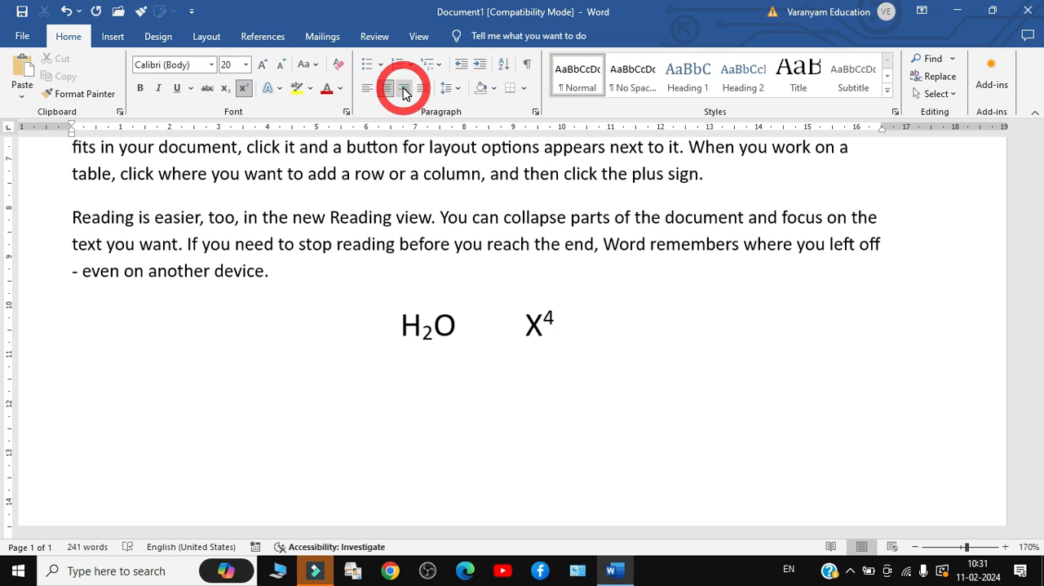
Justify all the body paragraphs from the first one through the one about Reading view
drag(326, 291, 168, 89)
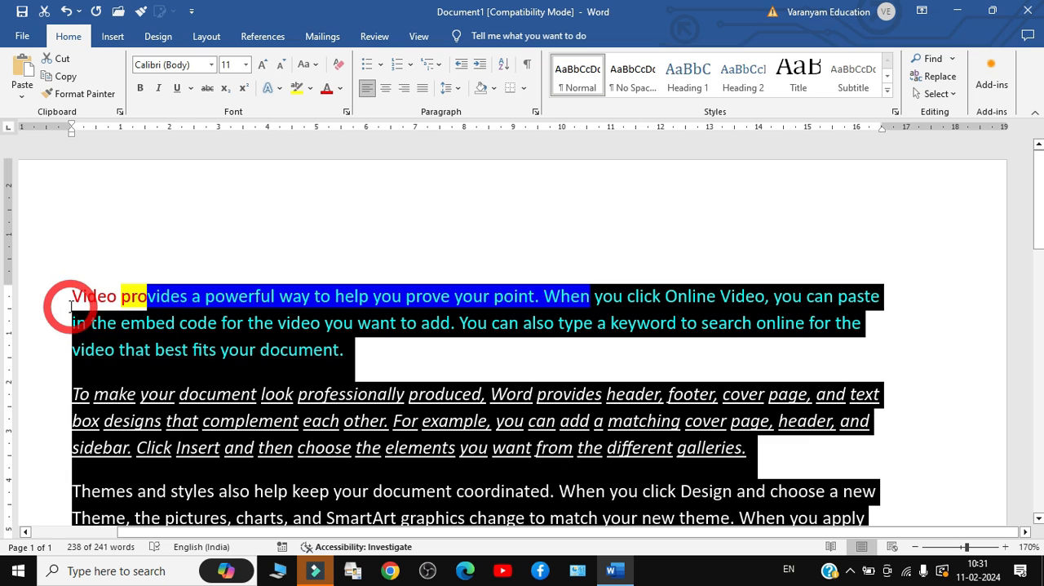
click(423, 90)
click(423, 91)
click(422, 92)
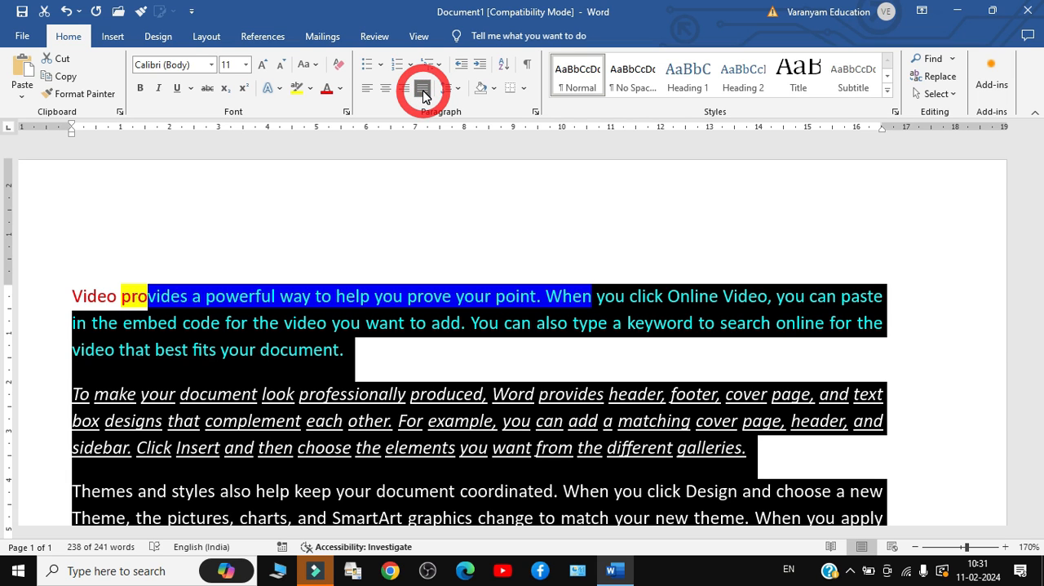
click(460, 401)
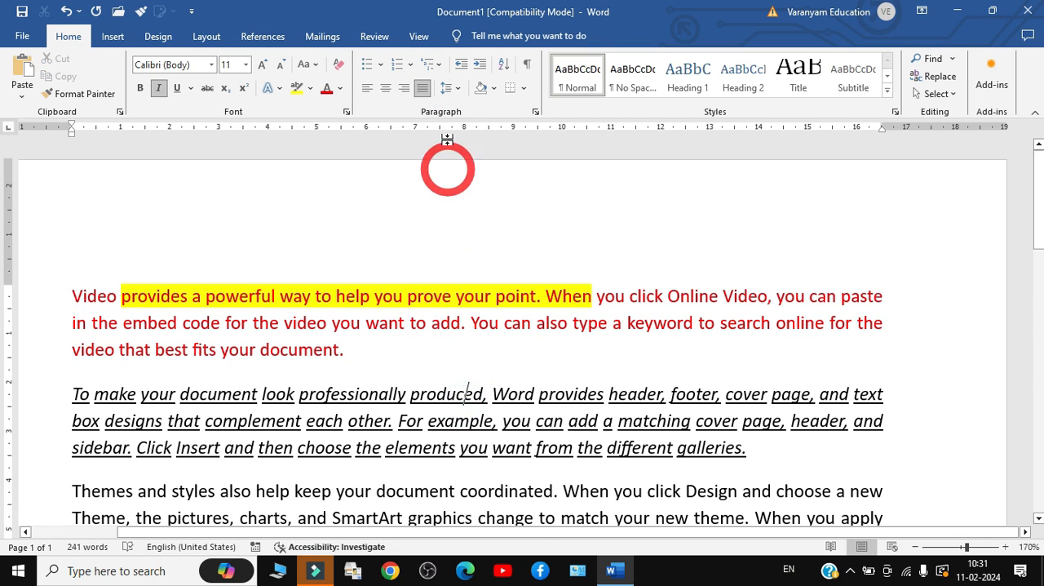
Look over the line and paragraph spacing choices and the border options without applying any
click(449, 93)
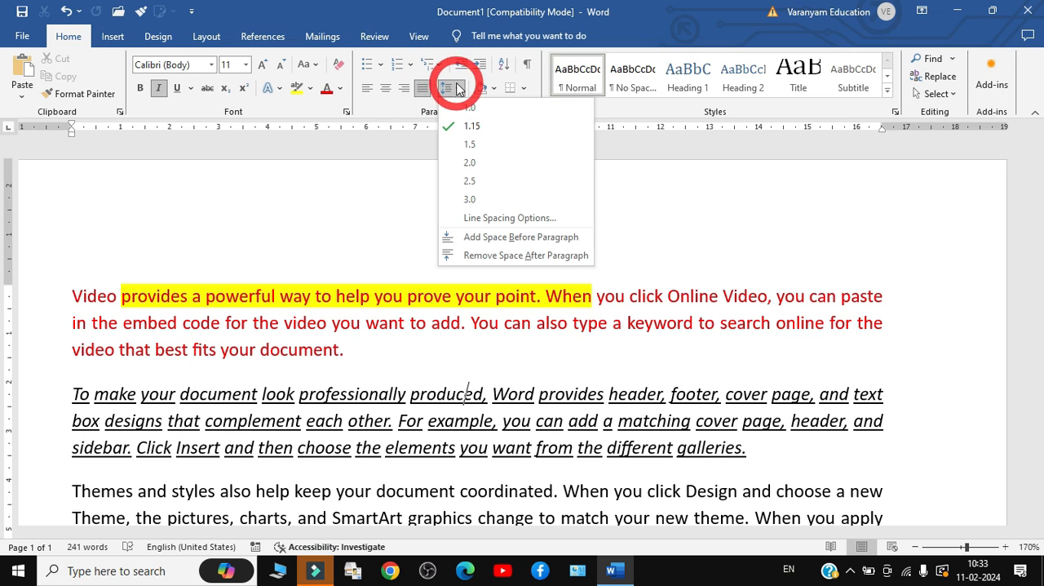
click(716, 260)
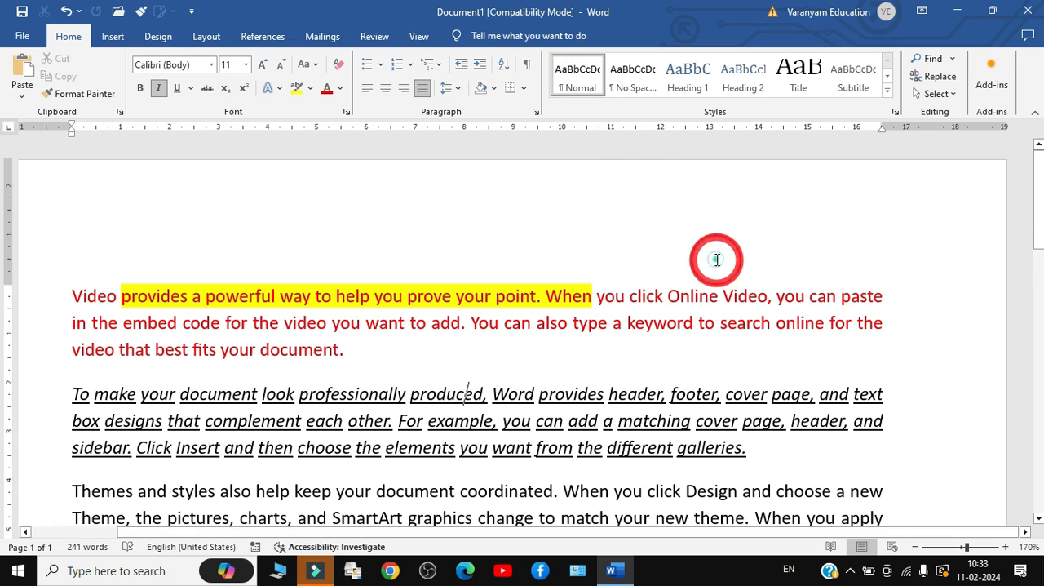
click(523, 89)
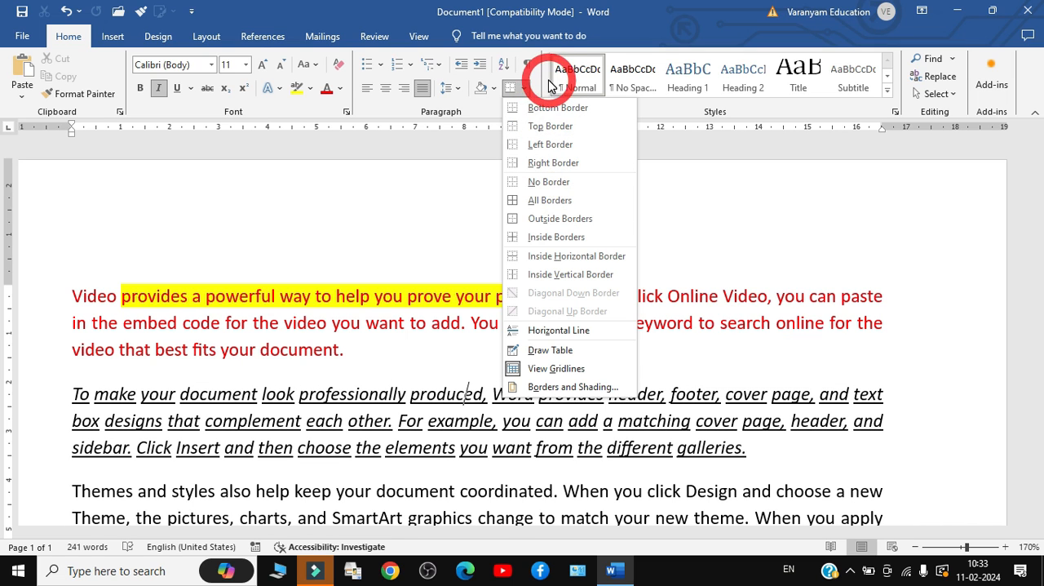
click(310, 281)
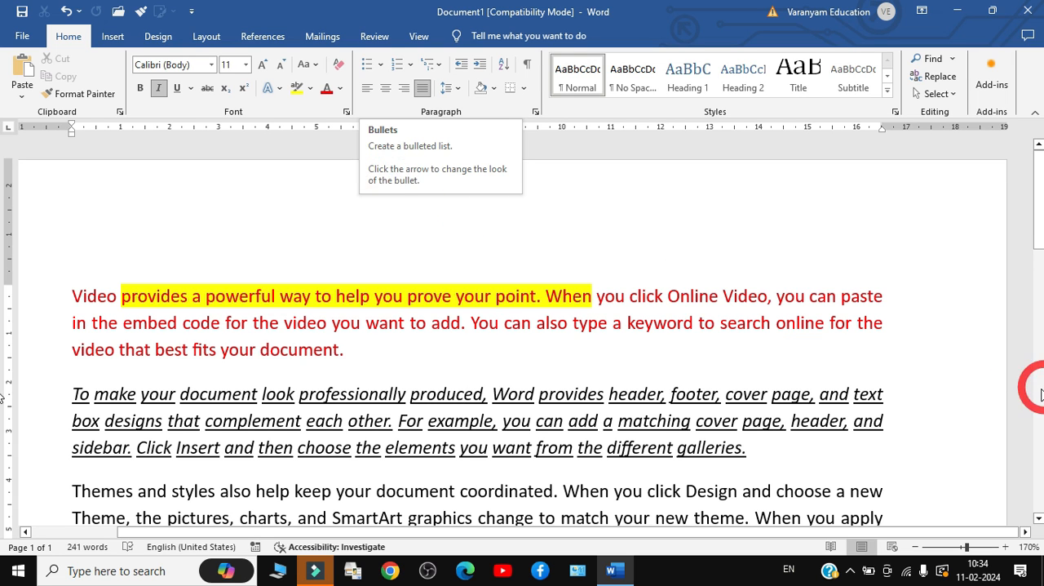
Start an empty bulleted item on a new line below H2O and X4, with superscript turned off
click(955, 365)
drag(1037, 245, 1036, 353)
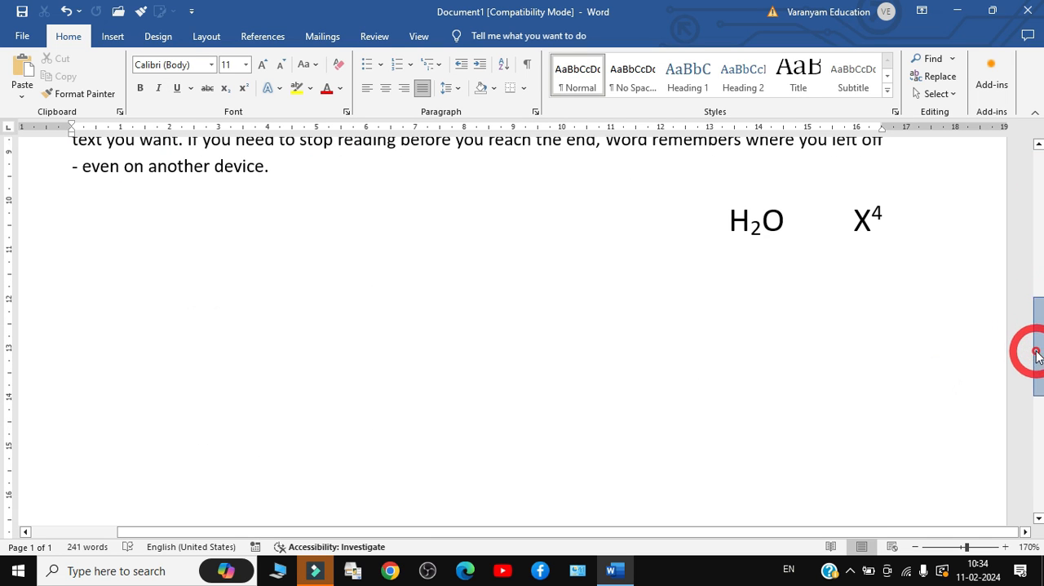
click(868, 296)
key(Return)
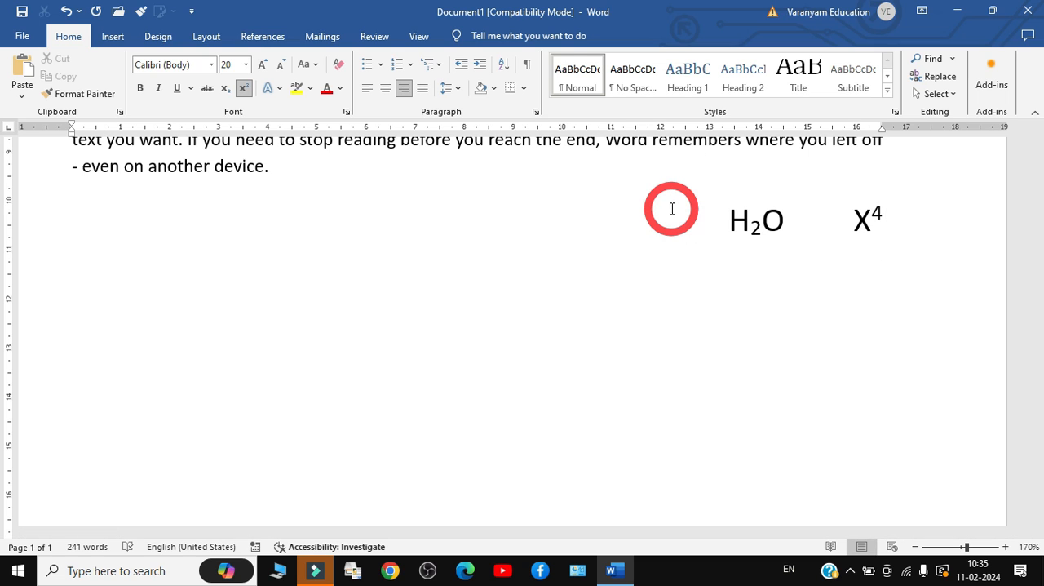
click(243, 86)
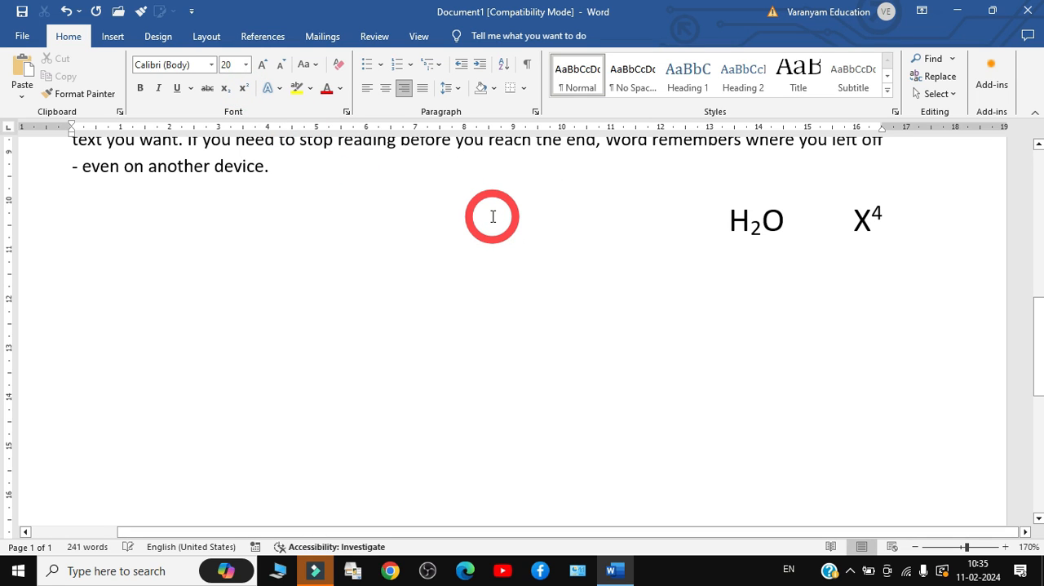
key(ctrl+shift+l)
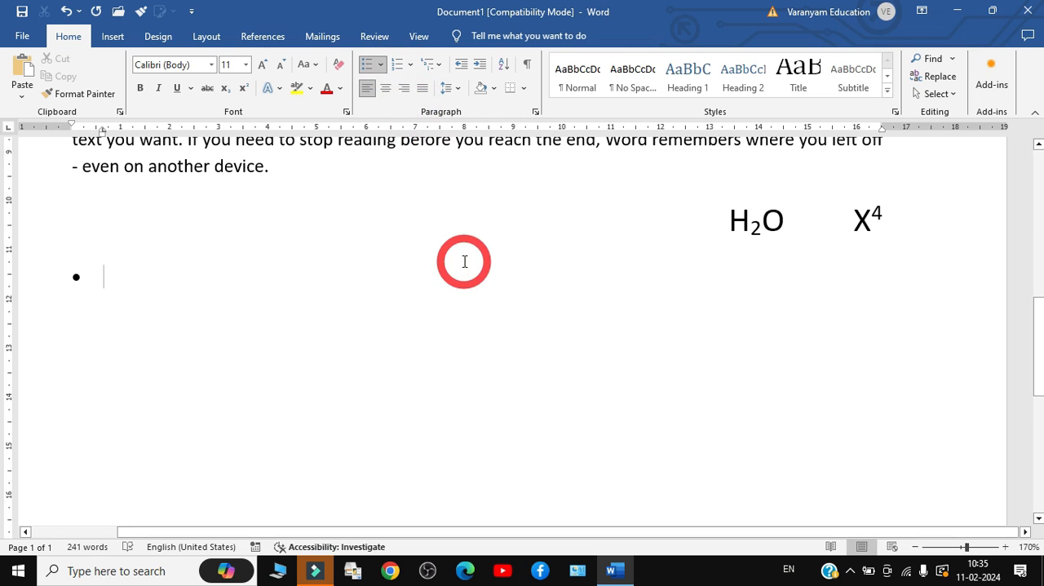
key(Up)
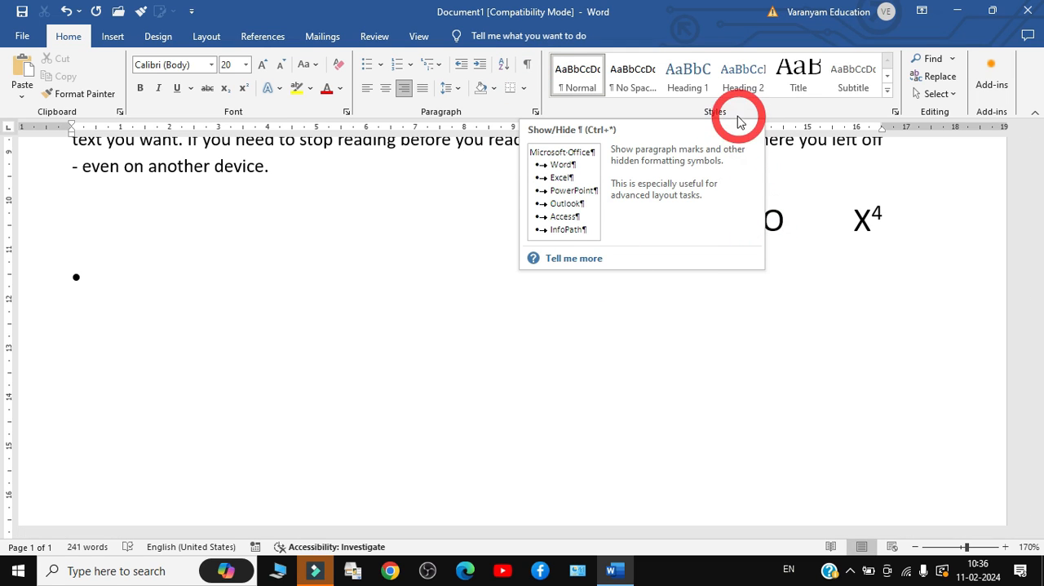
click(517, 278)
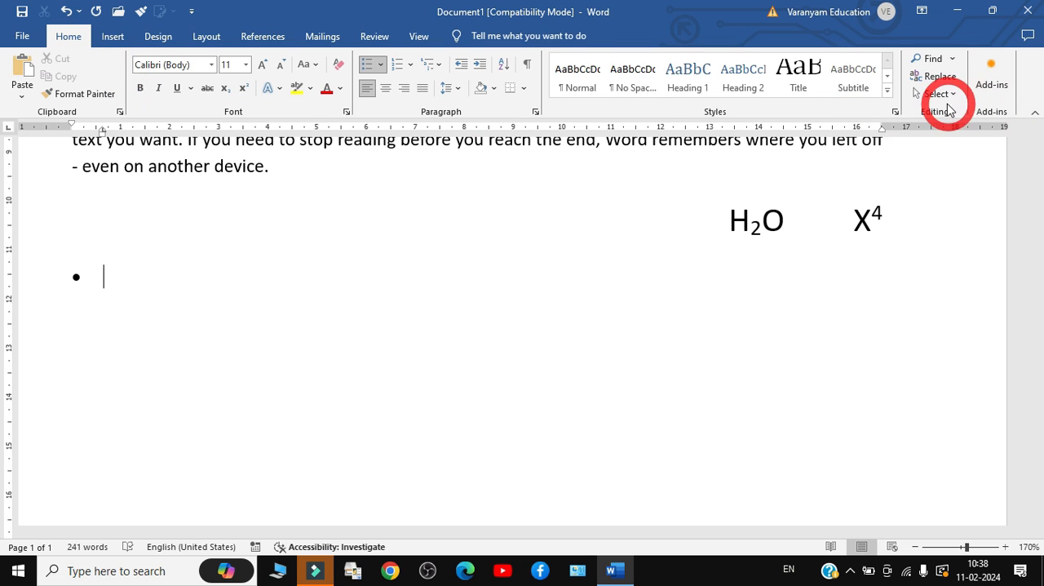
click(113, 36)
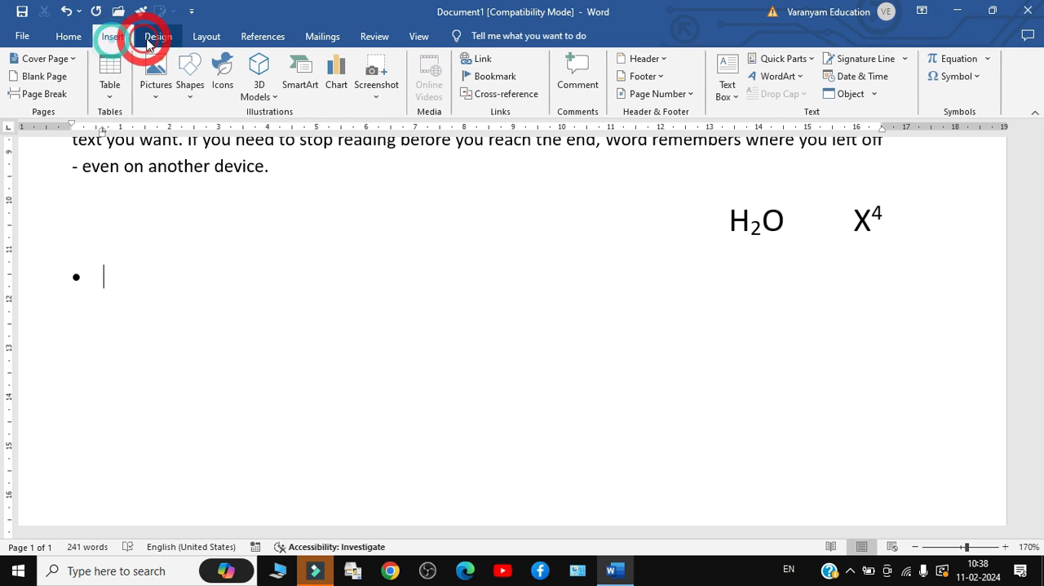
click(170, 36)
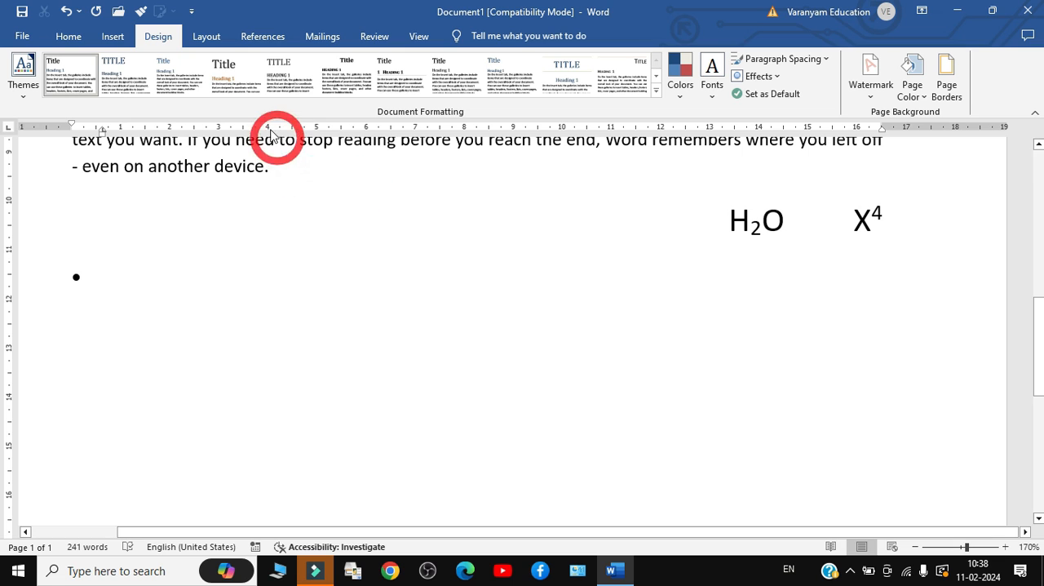
click(60, 39)
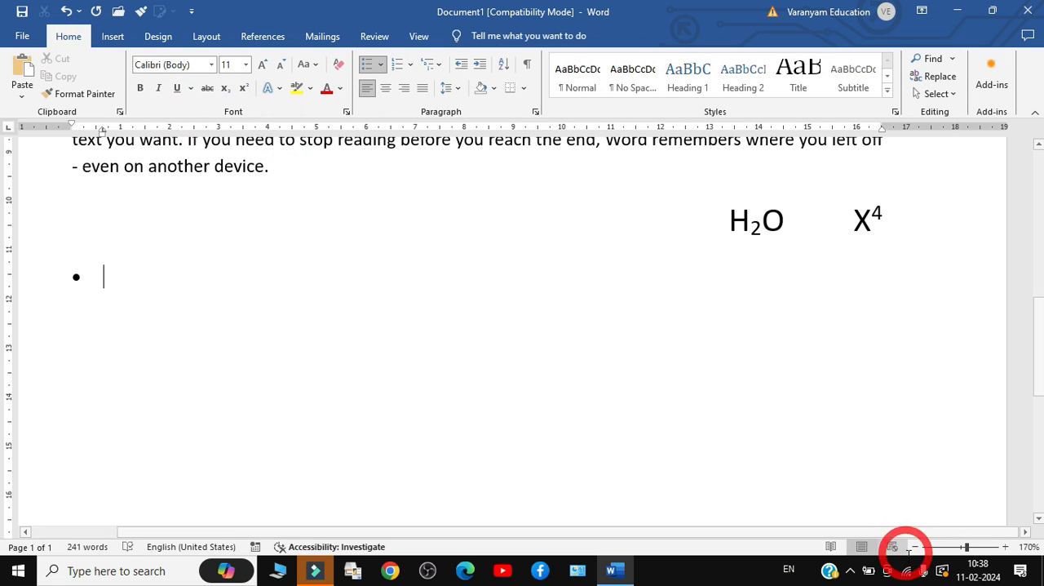
click(849, 571)
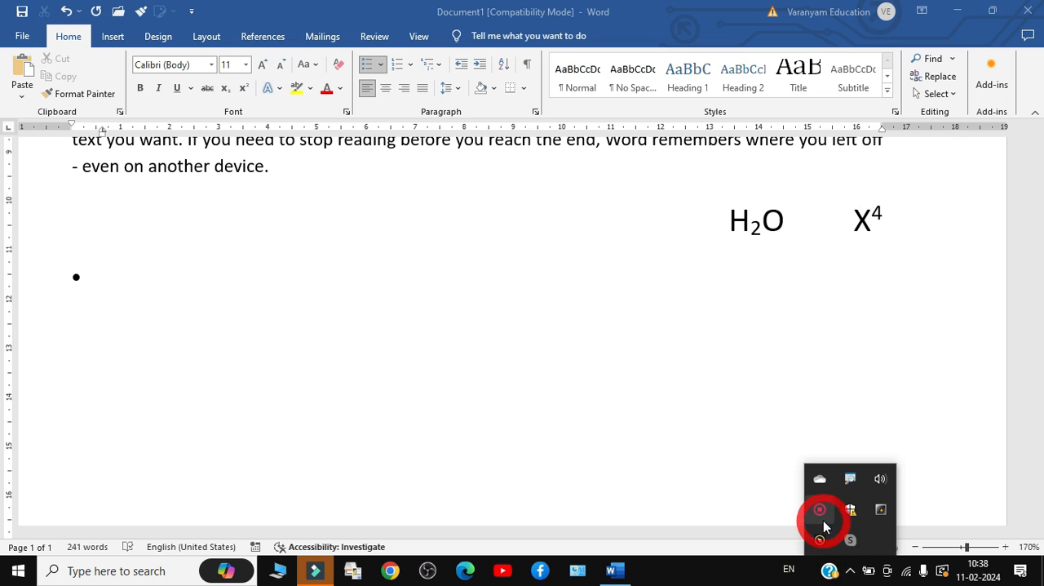